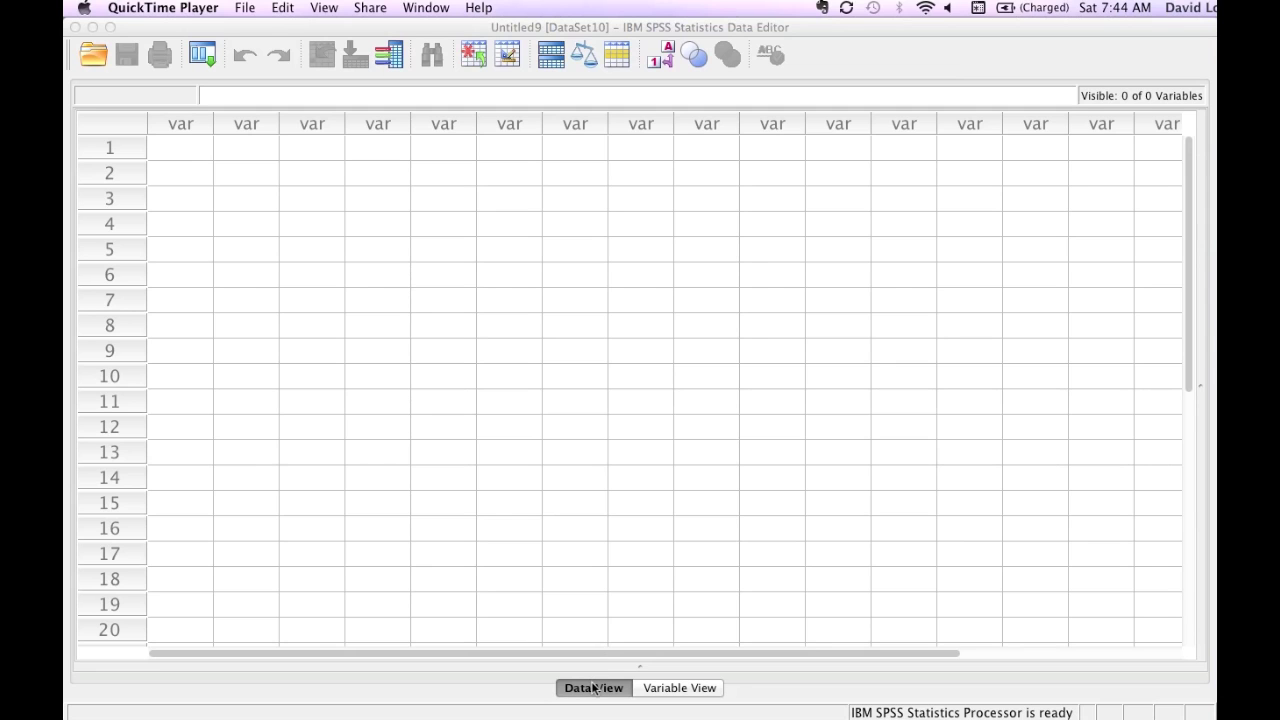
# Switch the empty dataset's Data Editor to Variable View.
pyautogui.click(667, 688)
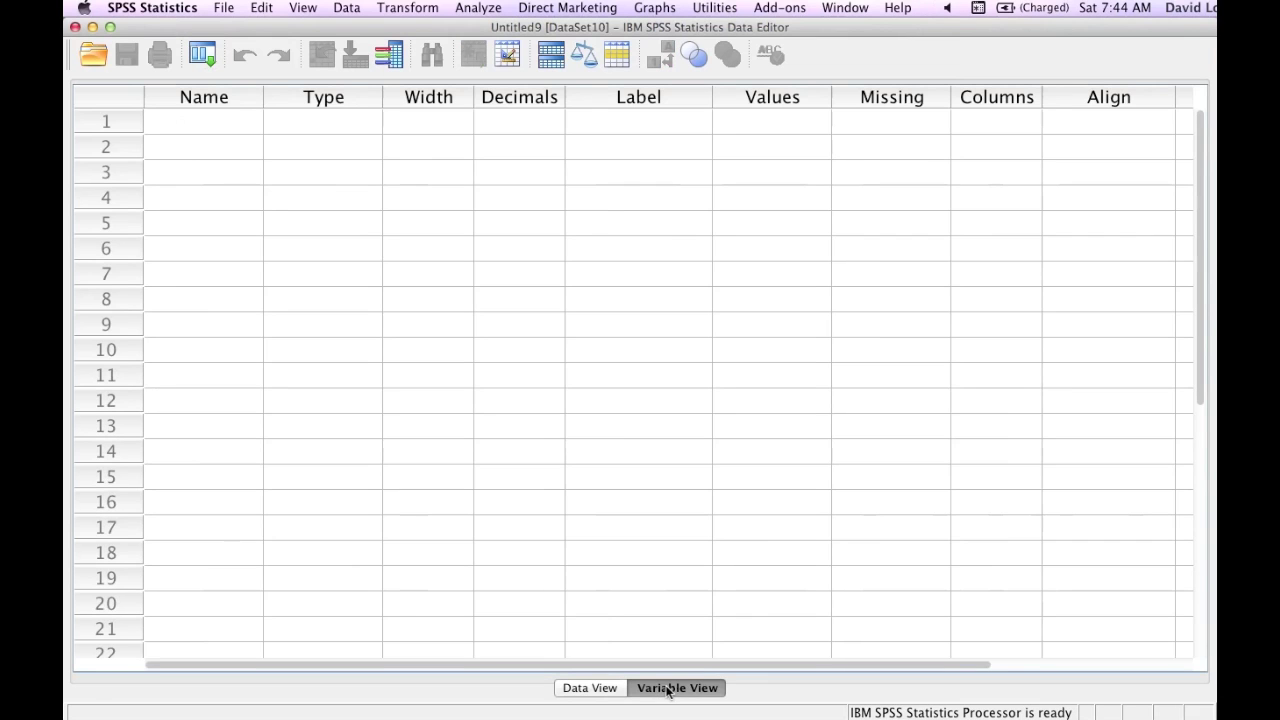
# Name rows 1–4 of the variable grid Student, GPA, IQ and Study_Time.
pyautogui.click(584, 690)
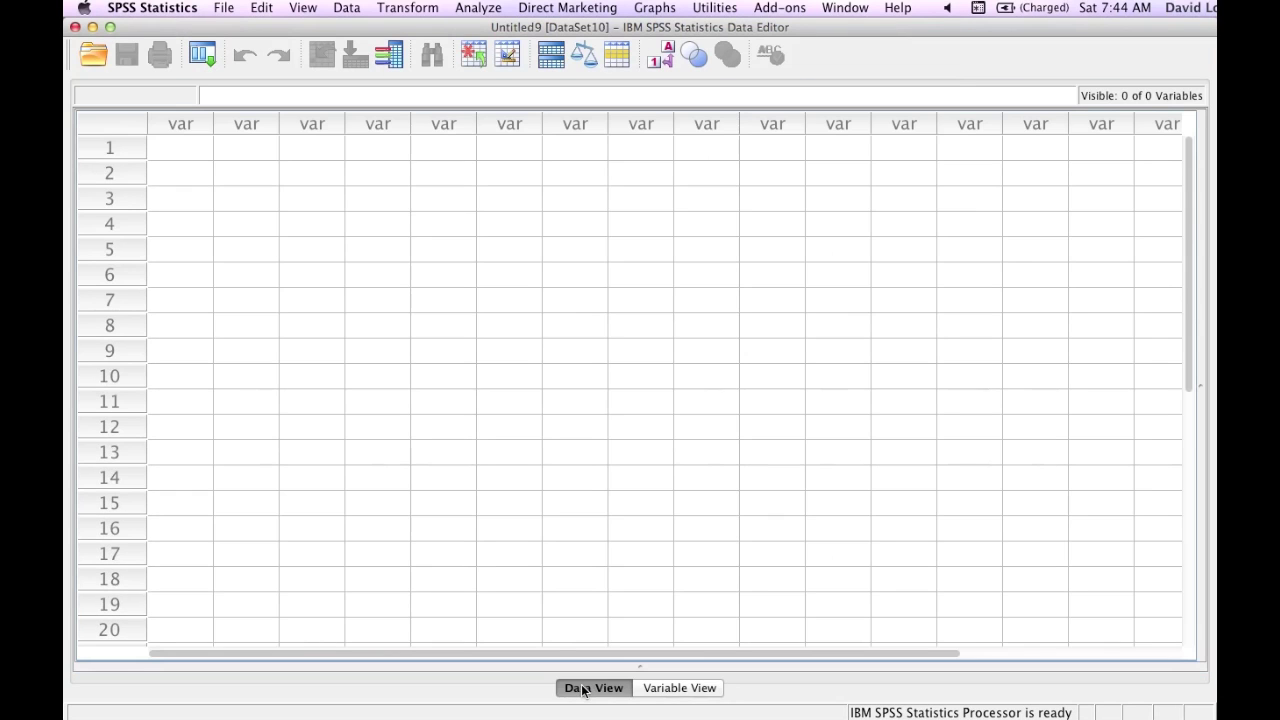
pyautogui.doubleClick(180, 123)
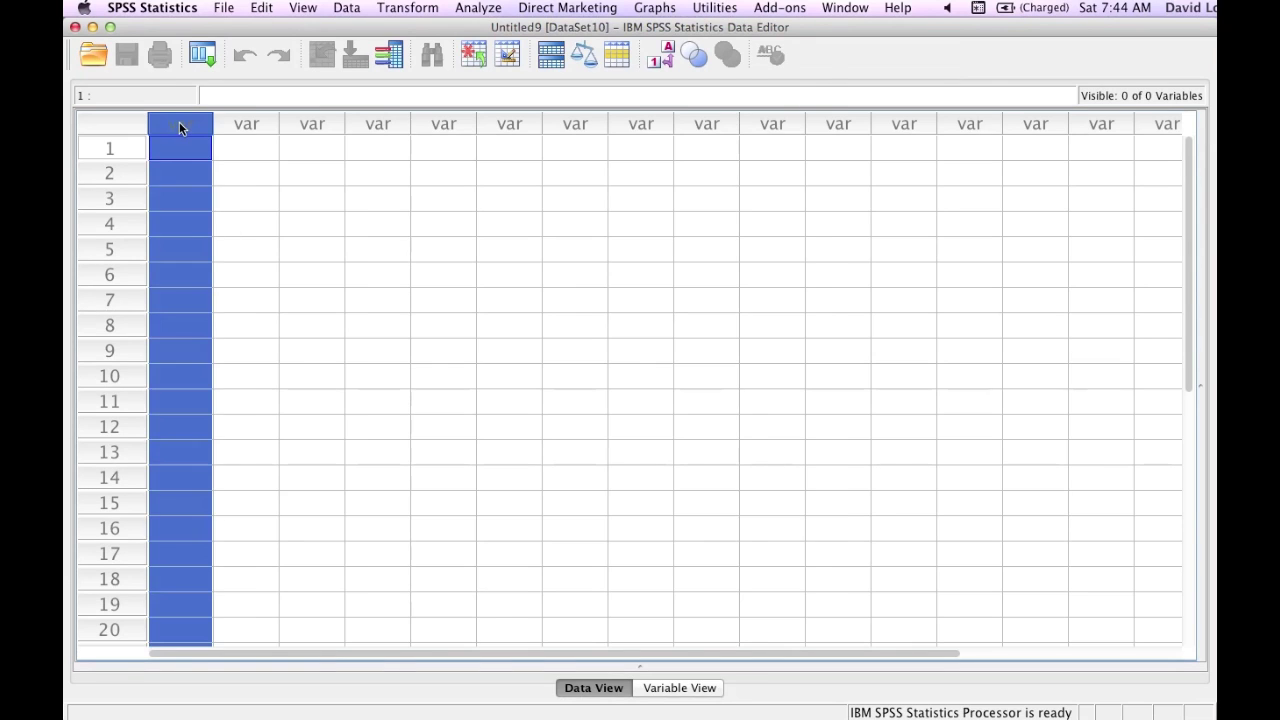
pyautogui.click(180, 123)
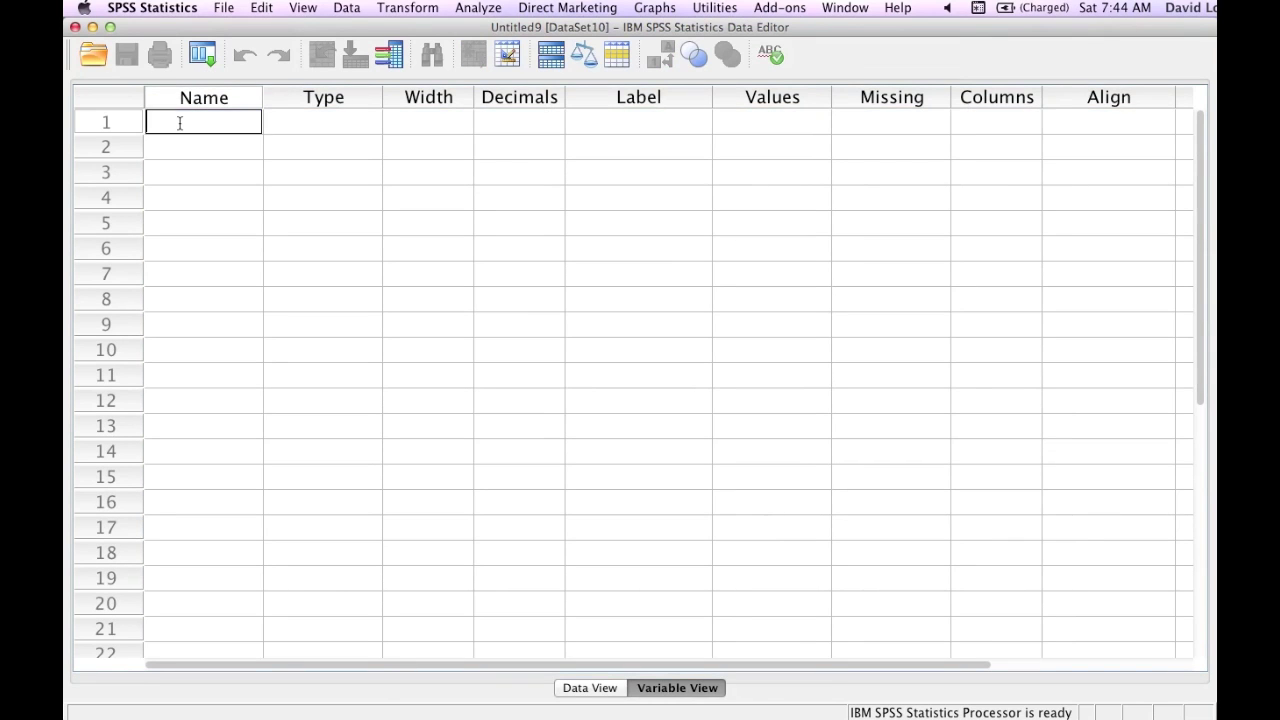
pyautogui.write('Student')
pyautogui.press('Return')
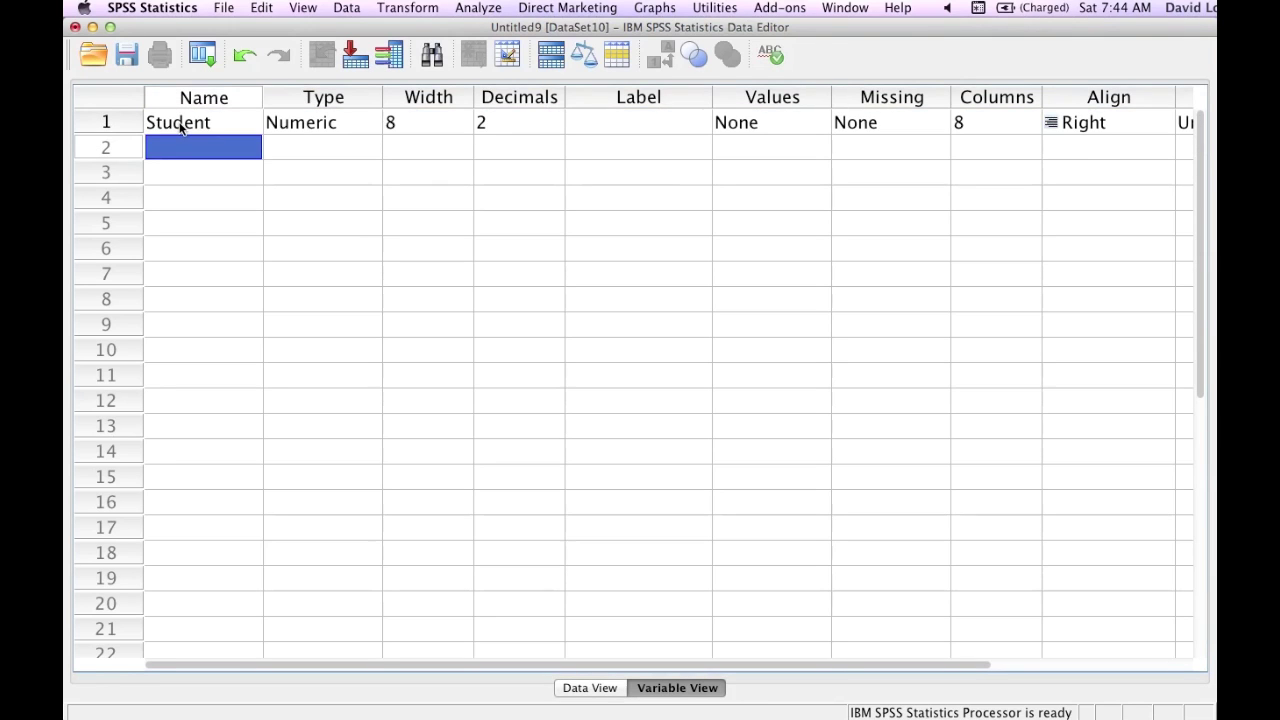
pyautogui.write('GPA')
pyautogui.press('Return')
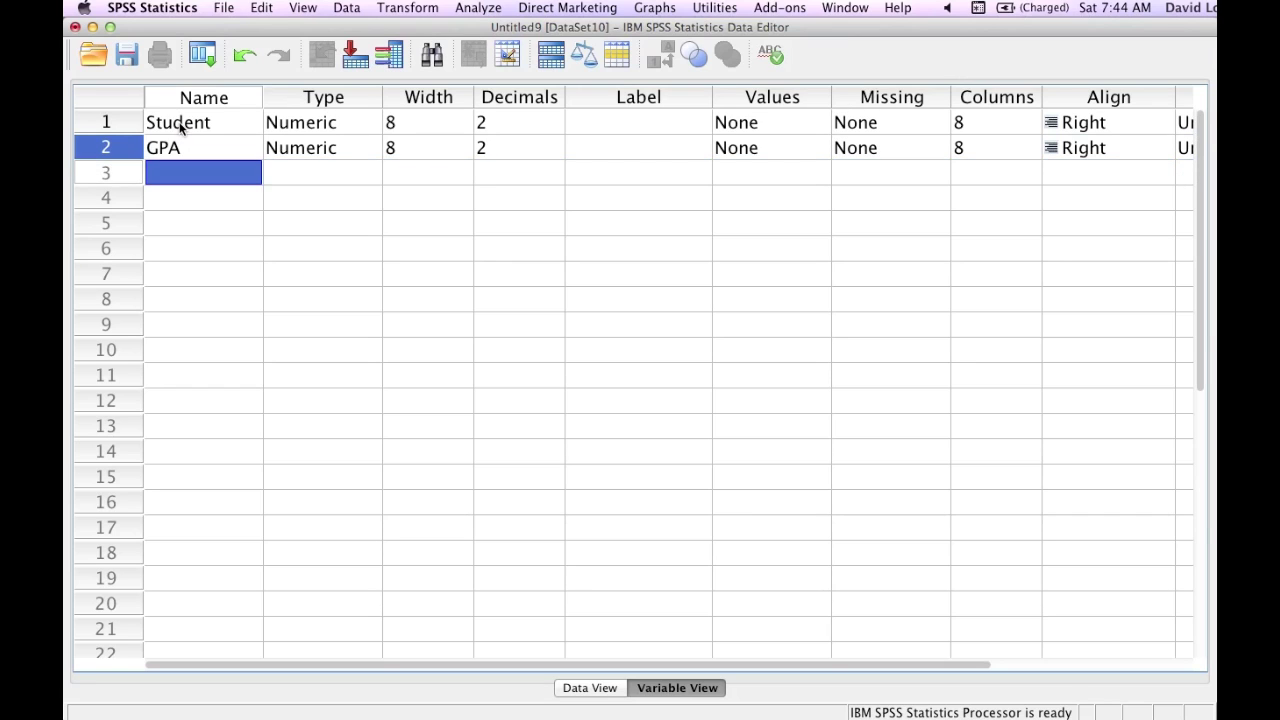
pyautogui.write('IQ')
pyautogui.press('Return')
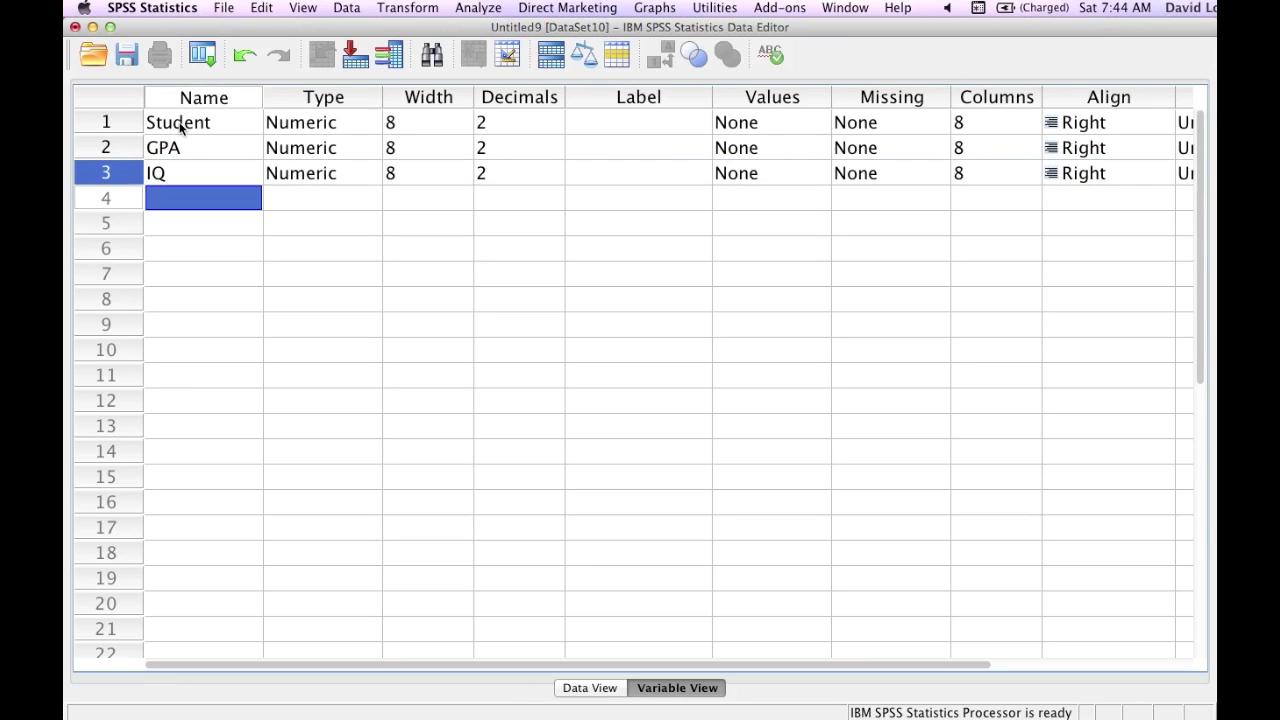
pyautogui.write('Stud')
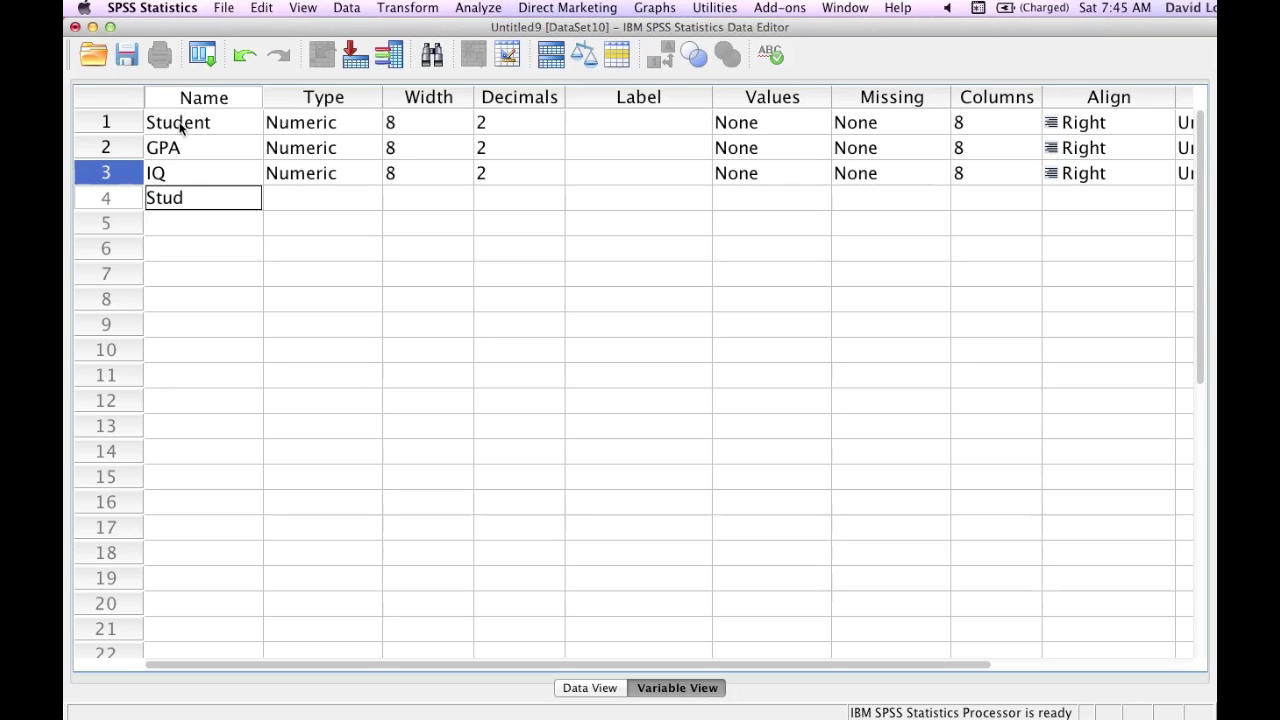
pyautogui.write('y_Time')
pyautogui.press('Return')
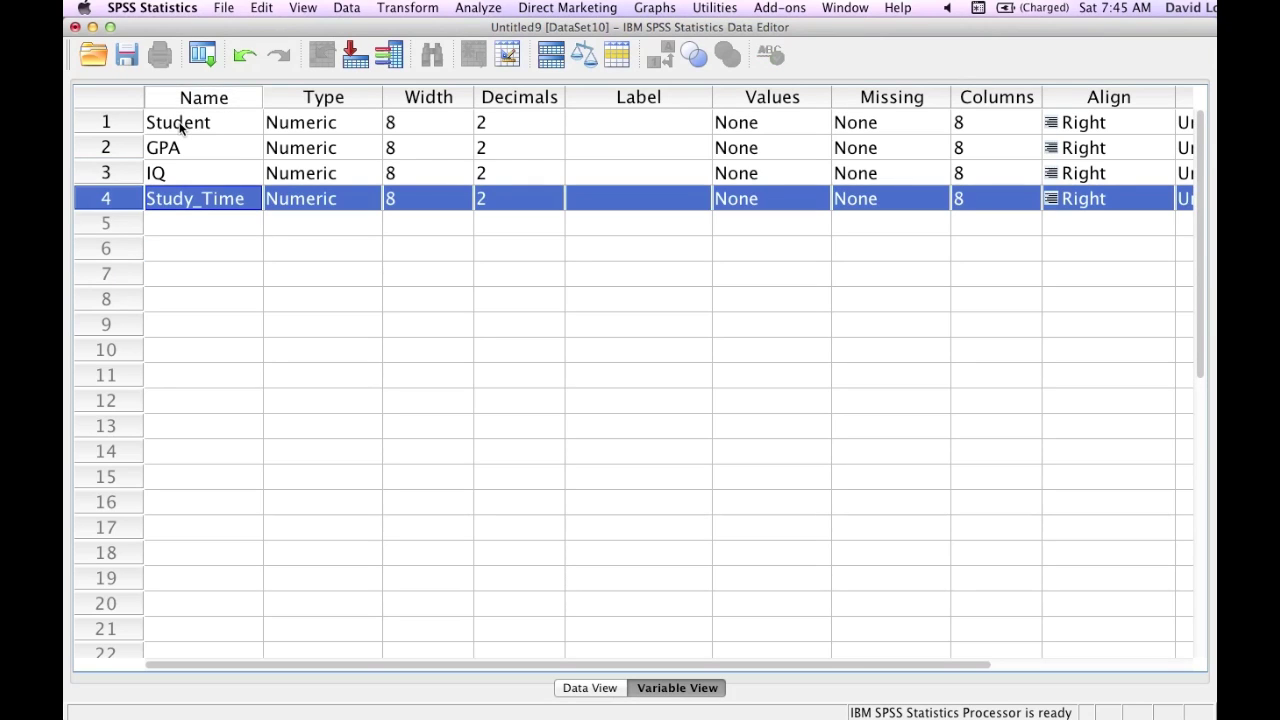
# Lower decimals to 0 for Student, 1 for GPA, 0 for IQ and 0 for Study_Time.
pyautogui.click(517, 122)
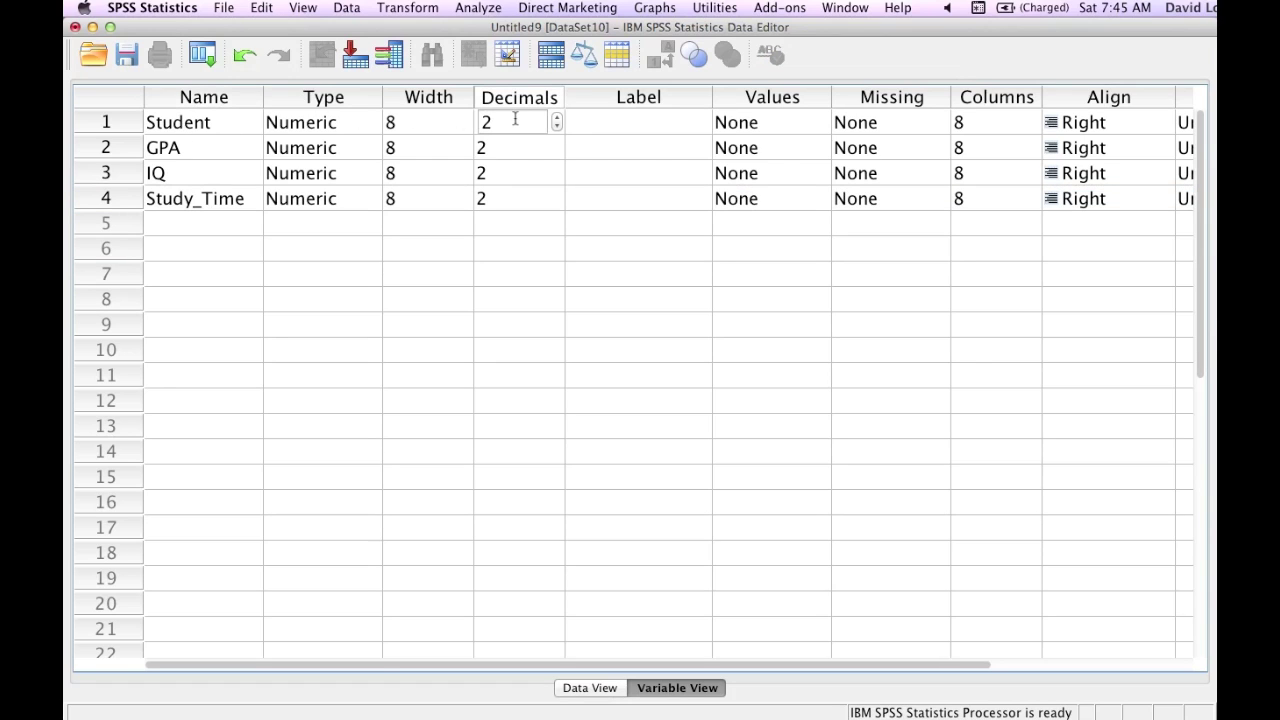
pyautogui.click(558, 127)
pyautogui.click(558, 127)
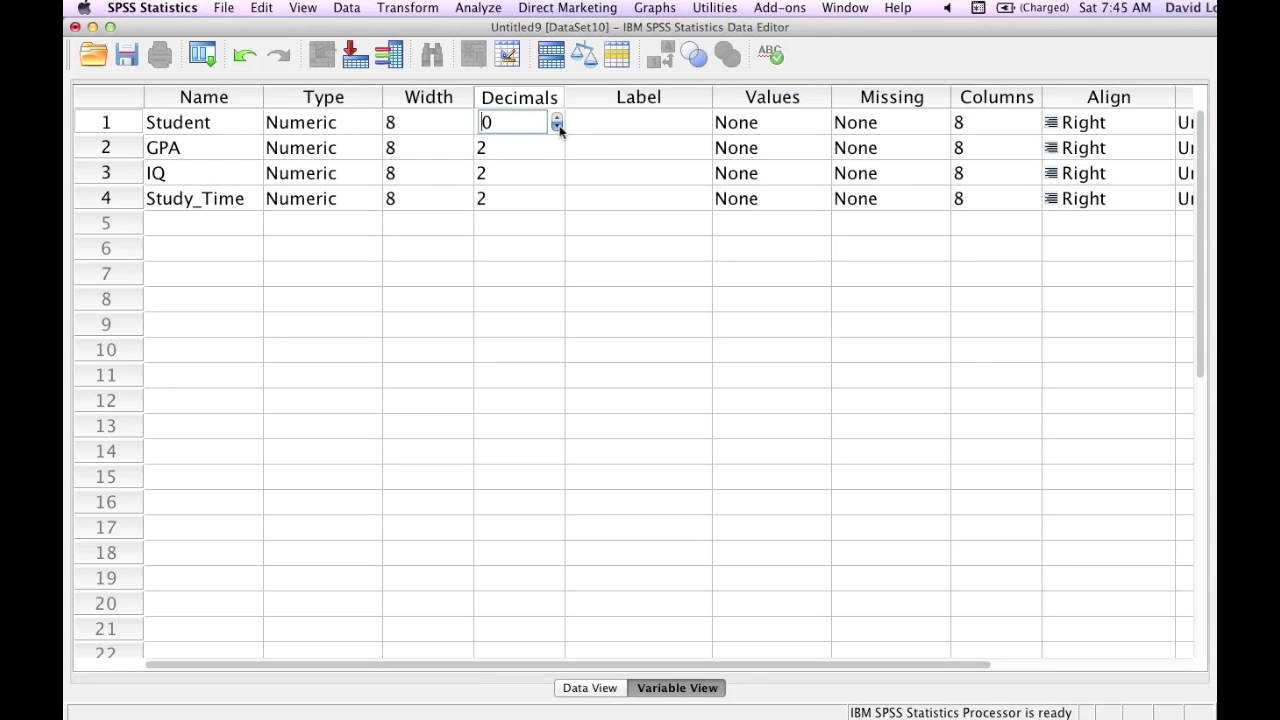
pyautogui.click(540, 147)
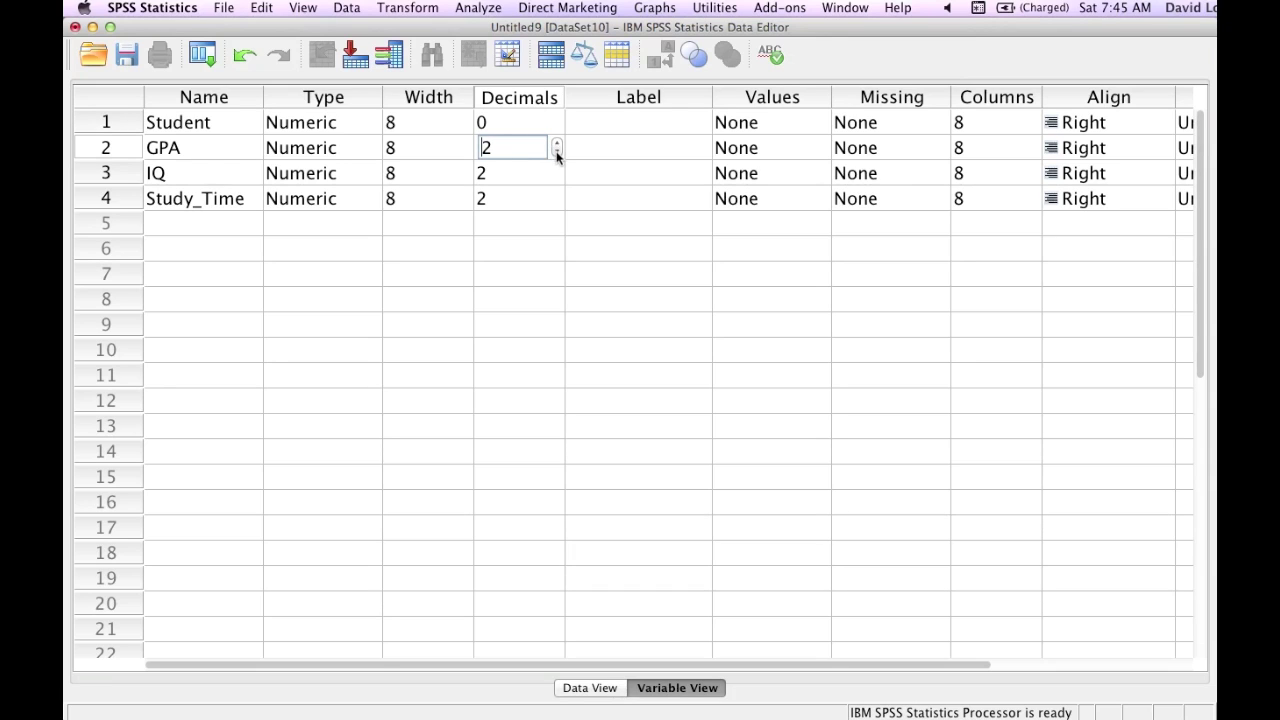
pyautogui.click(557, 152)
pyautogui.click(528, 175)
pyautogui.click(556, 178)
pyautogui.click(556, 178)
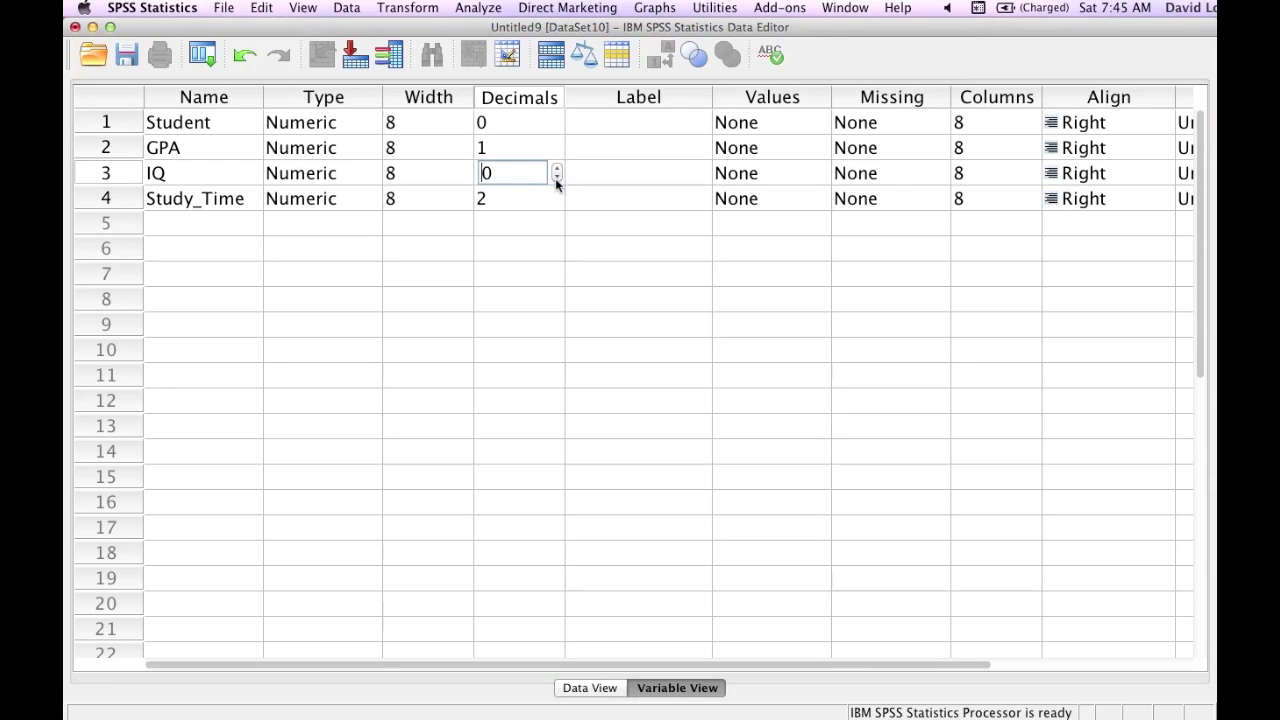
pyautogui.click(550, 203)
pyautogui.click(555, 203)
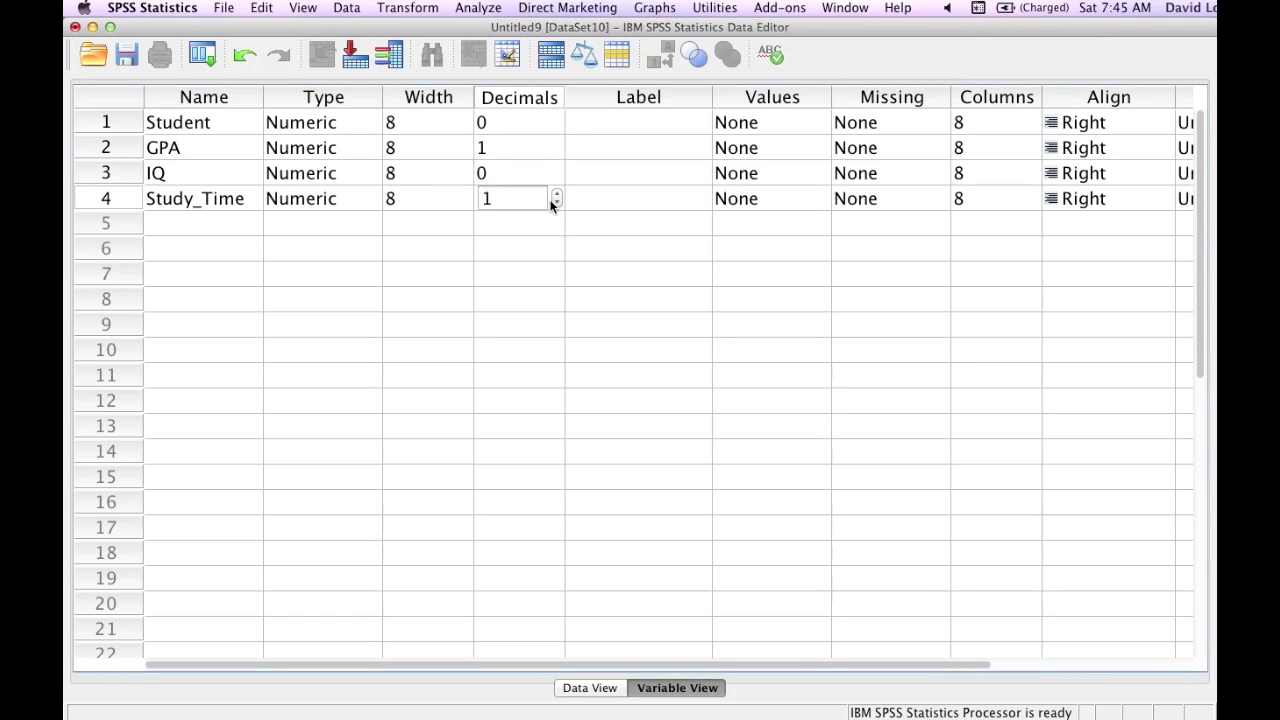
pyautogui.click(556, 203)
# Set Measure to Nominal for Student and Scale for GPA, IQ and Study_Time, then go to Data View.
pyautogui.moveTo(673, 662); pyautogui.dragTo(907, 662)
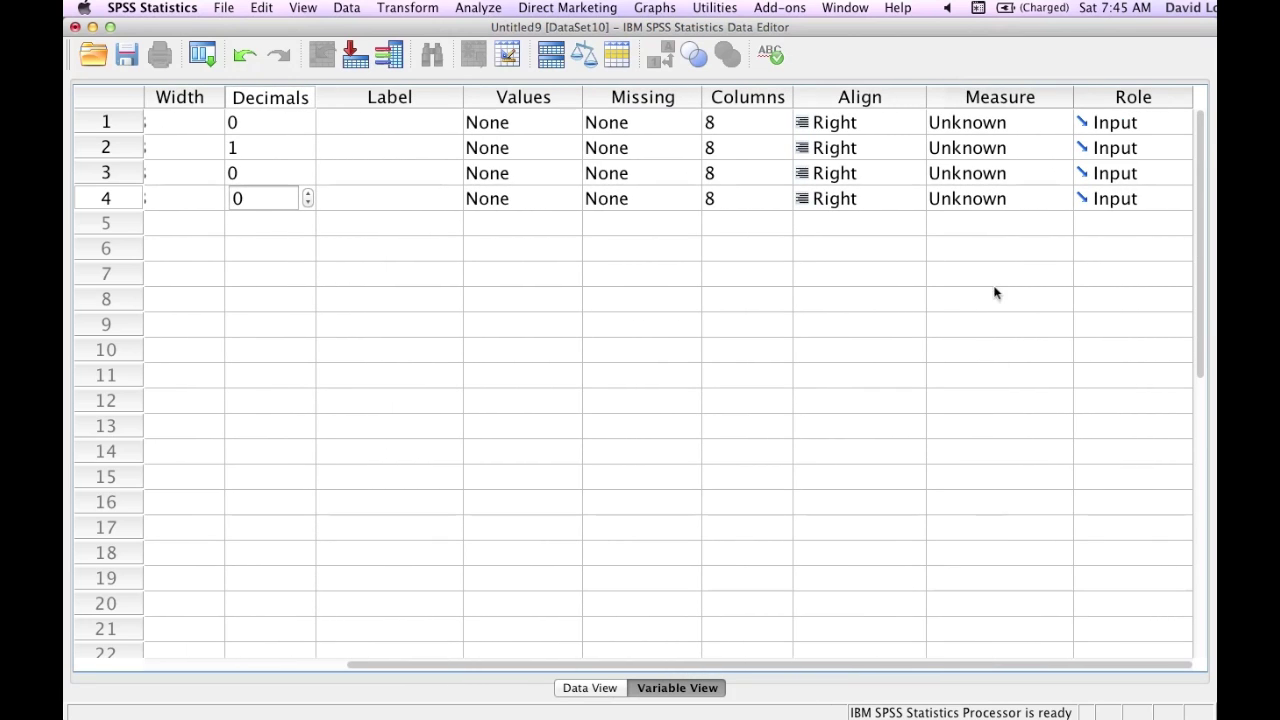
pyautogui.click(993, 123)
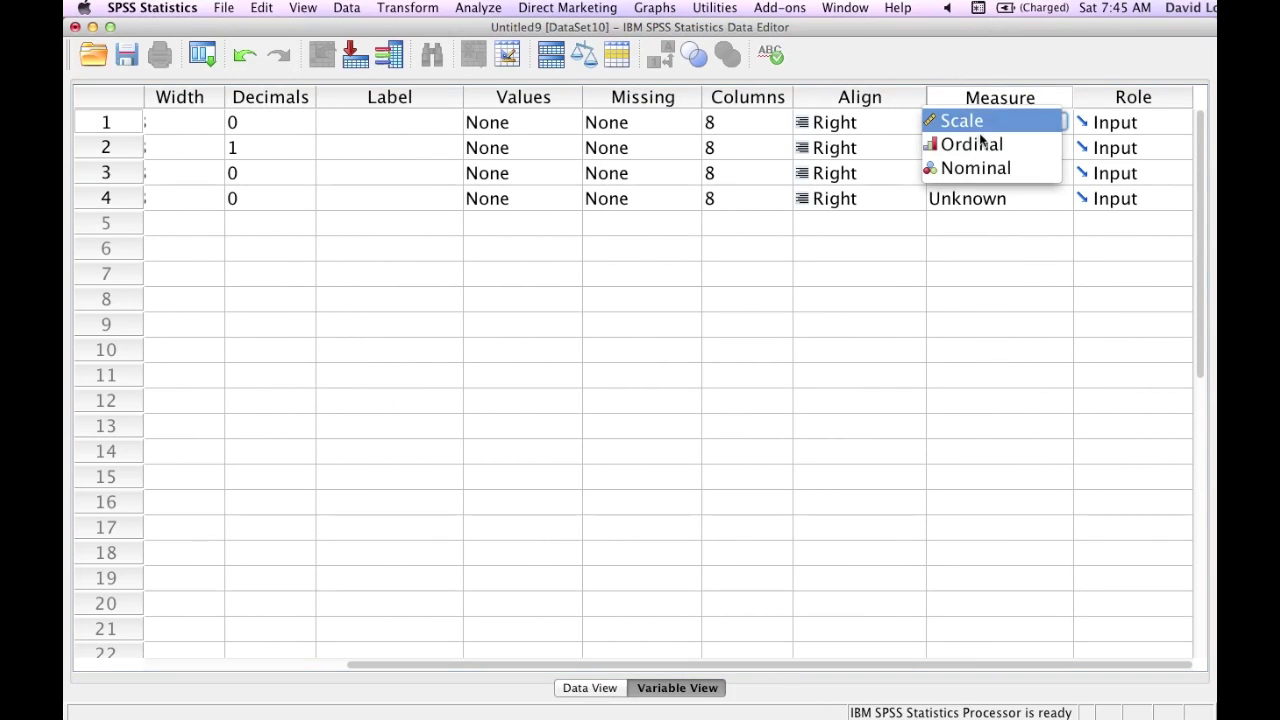
pyautogui.click(973, 169)
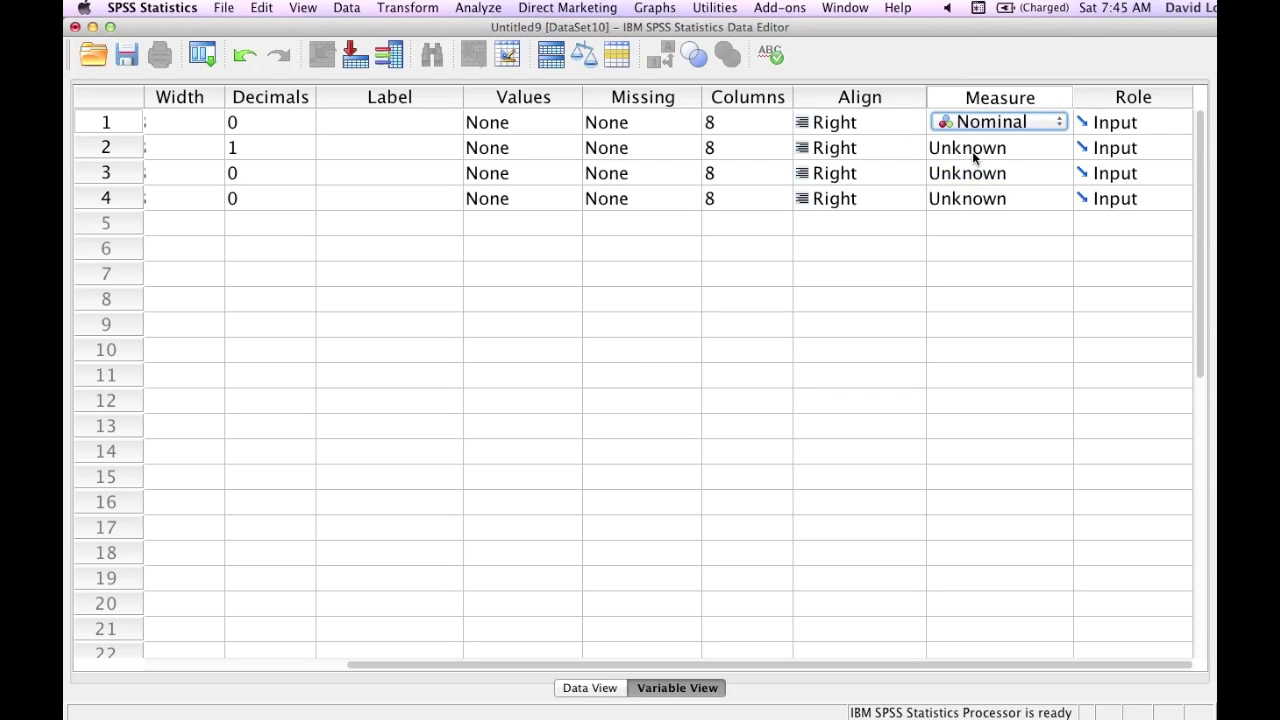
pyautogui.click(971, 150)
pyautogui.click(971, 150)
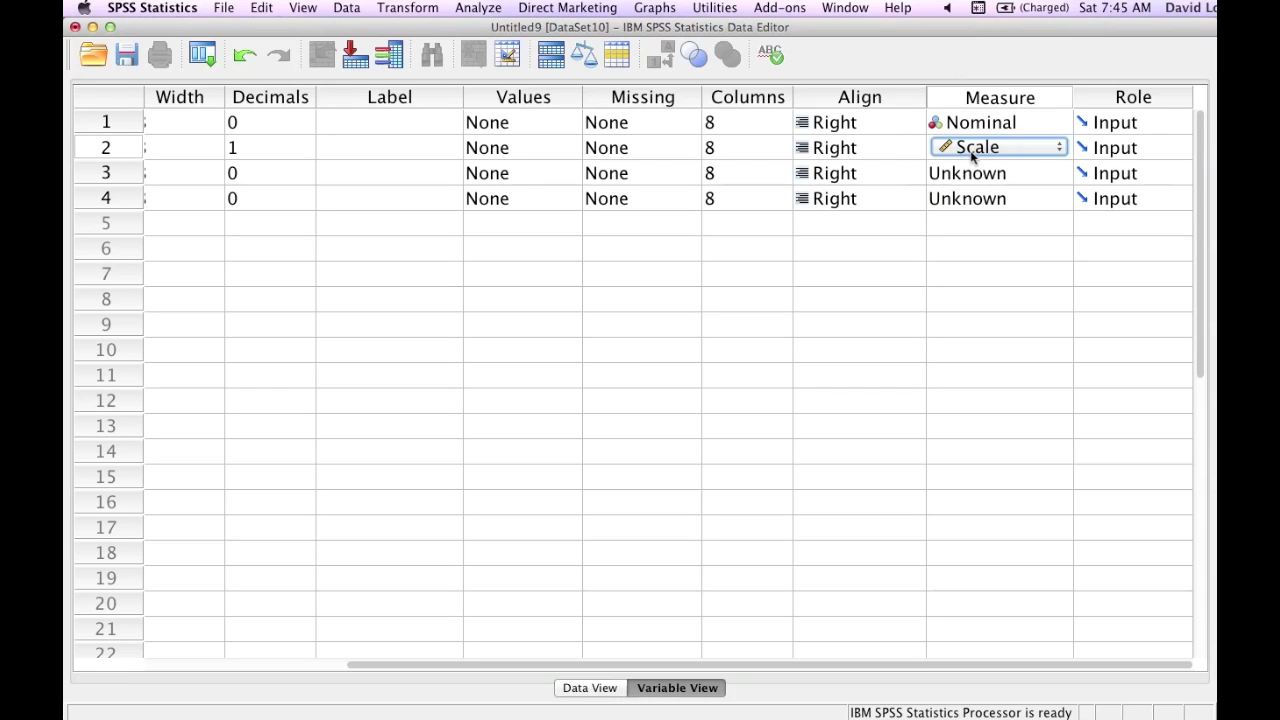
pyautogui.click(971, 172)
pyautogui.click(971, 172)
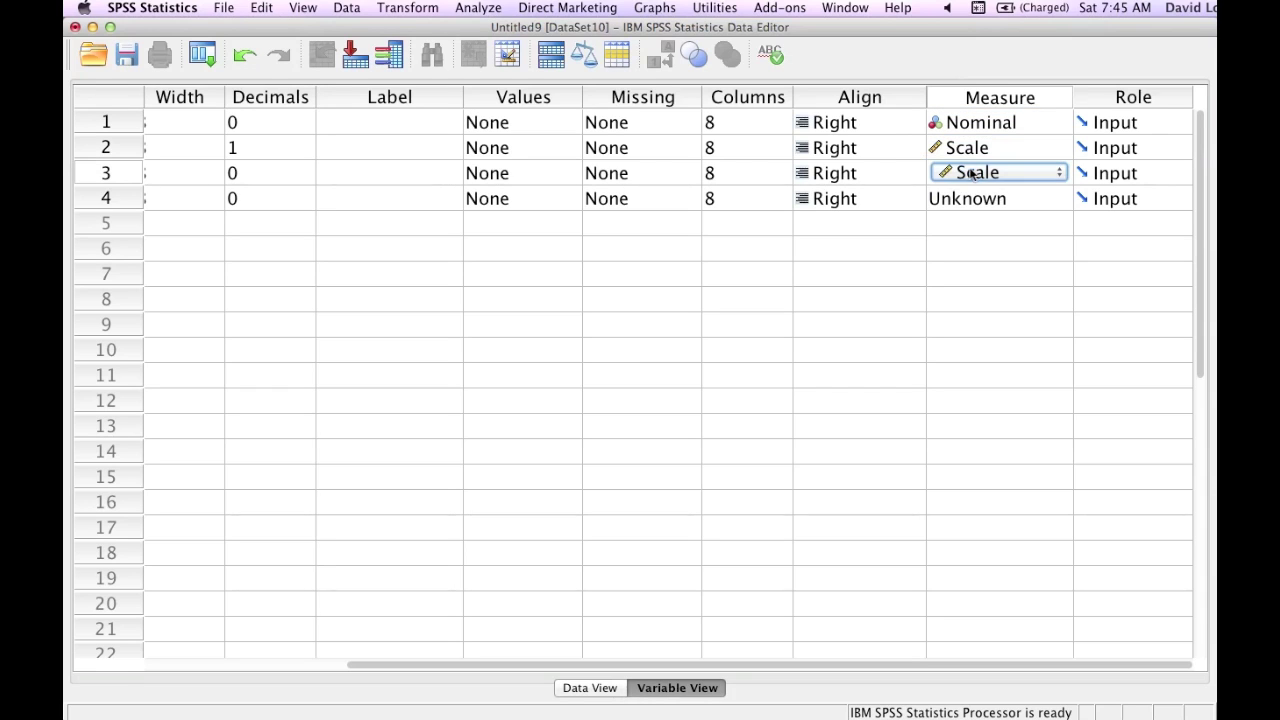
pyautogui.click(970, 199)
pyautogui.click(969, 199)
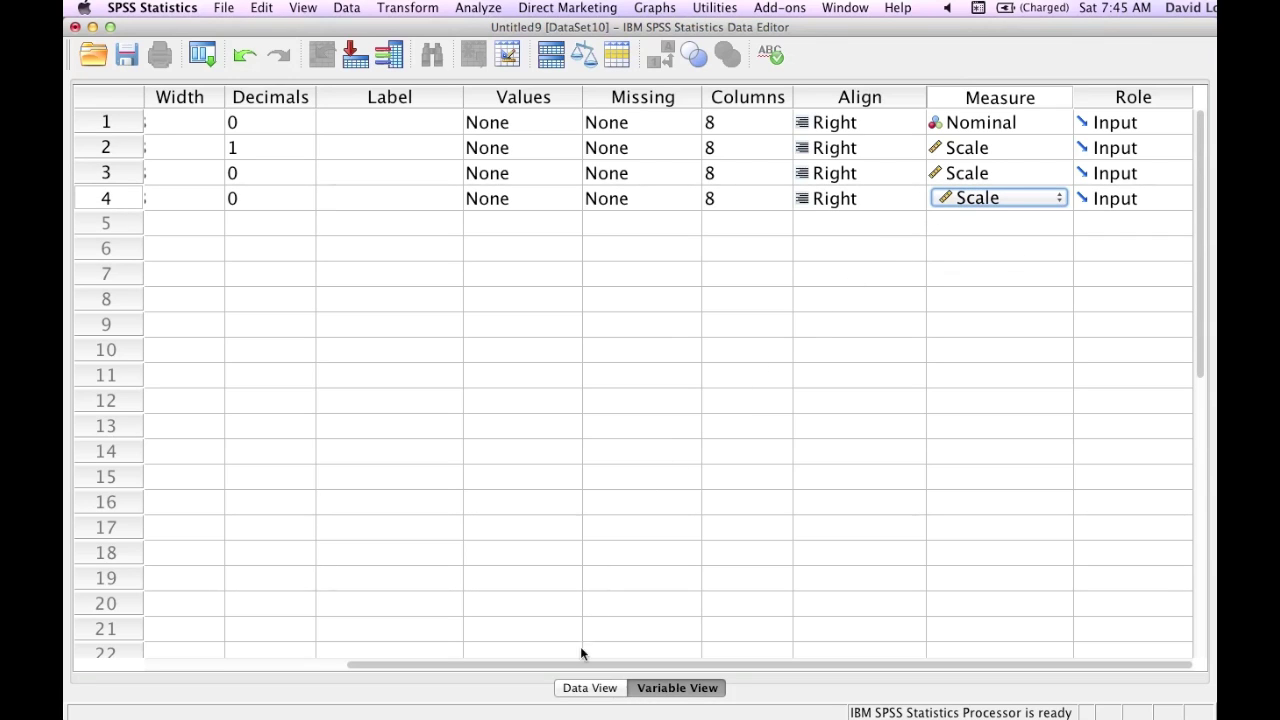
pyautogui.click(585, 688)
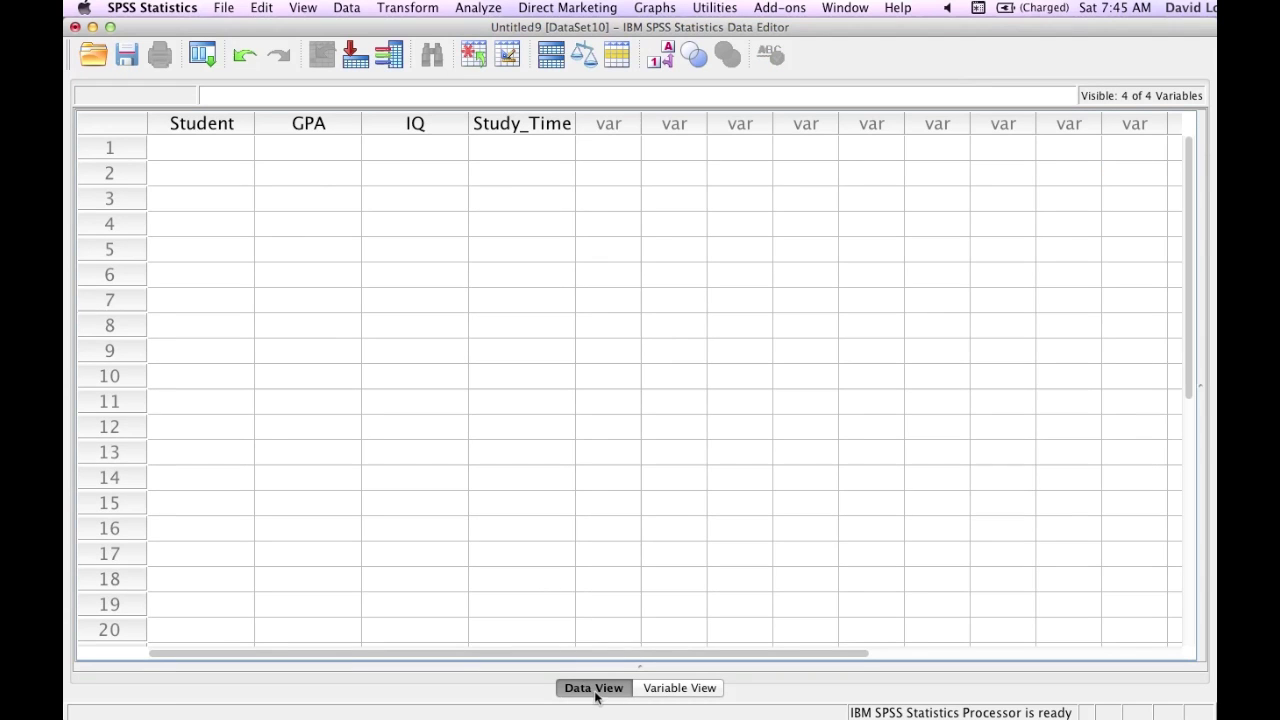
# Enter row 1: Student 1, GPA 1.0, IQ 110, Study_Time 8.
pyautogui.click(205, 151)
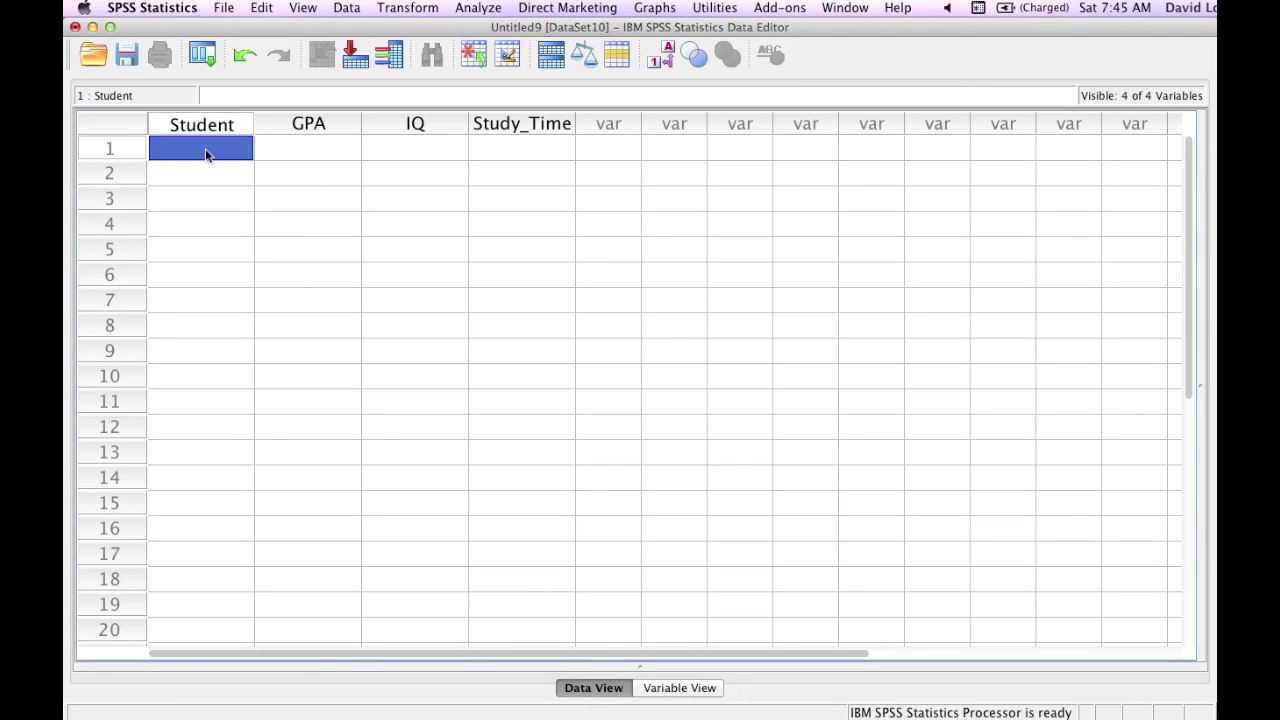
pyautogui.doubleClick(205, 150)
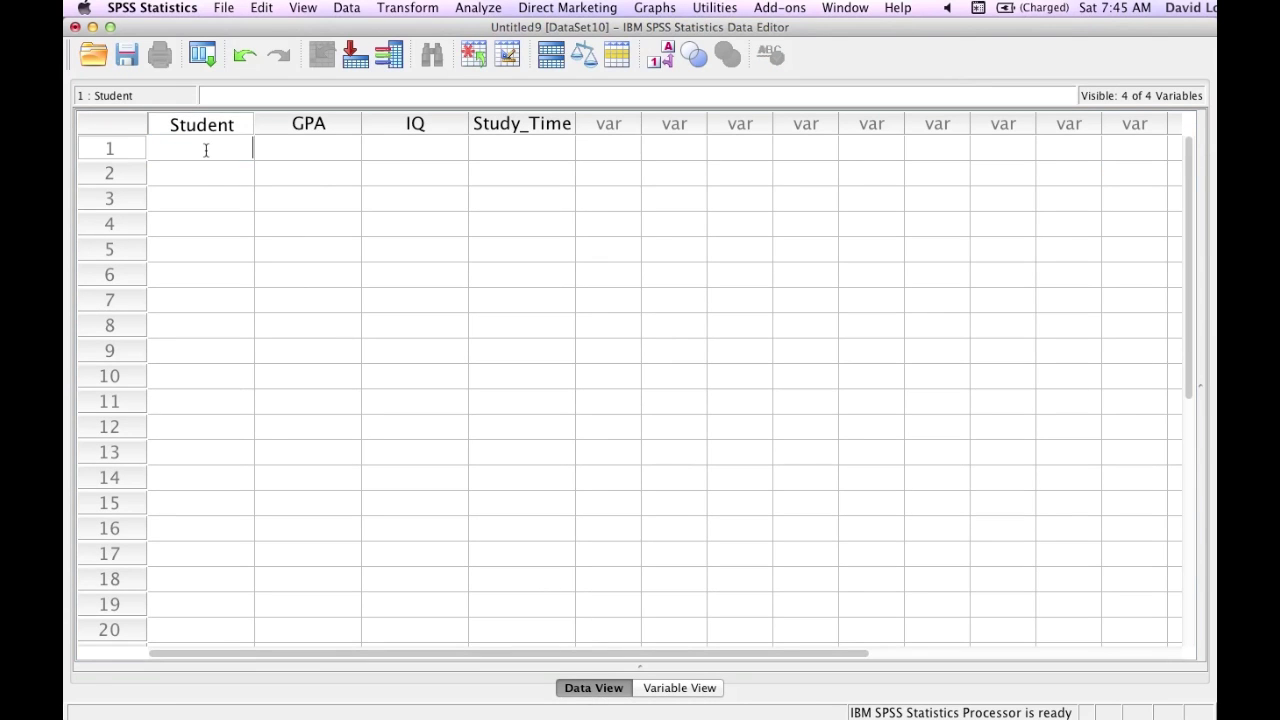
pyautogui.write('1')
pyautogui.click(302, 150)
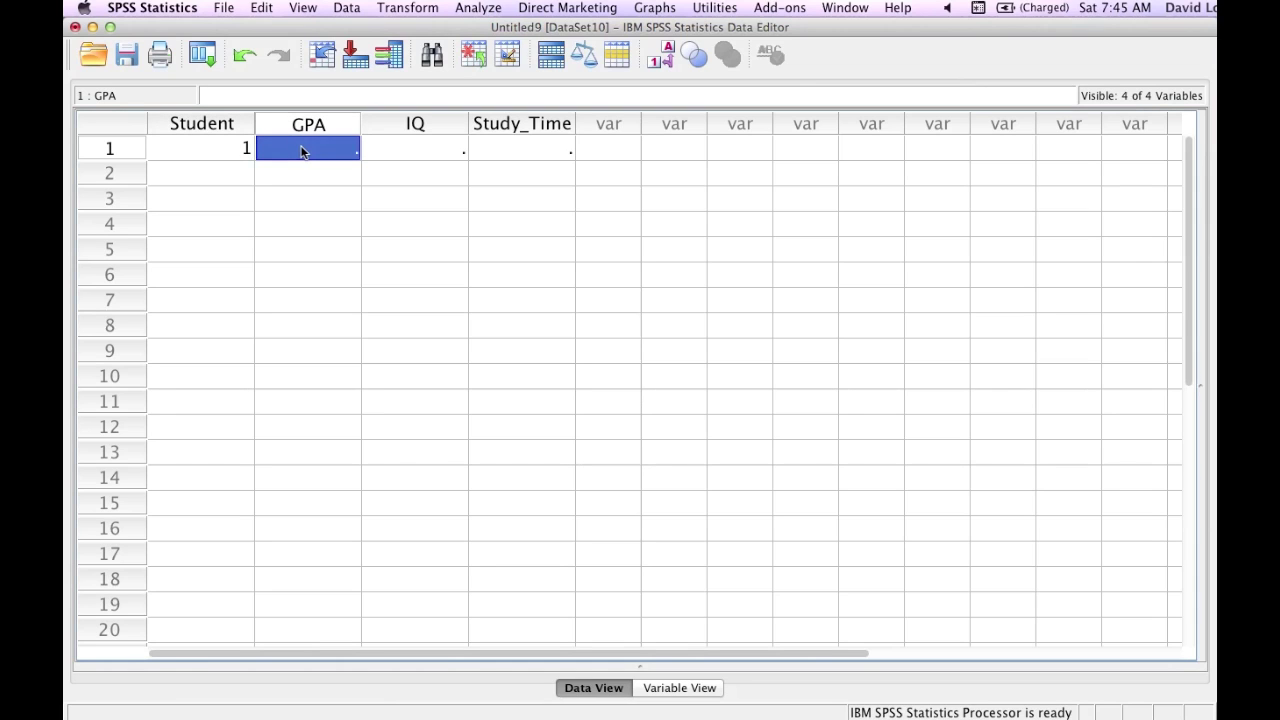
pyautogui.write('1.0')
pyautogui.press('Return')
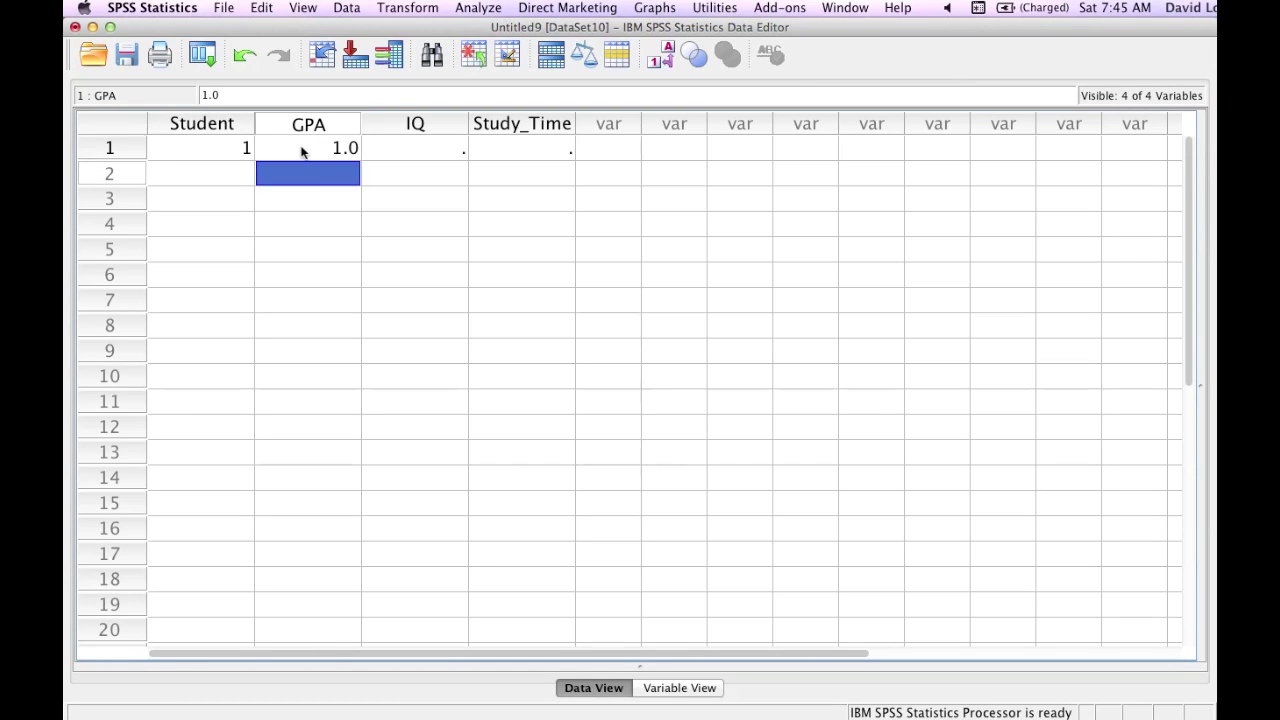
pyautogui.press('Right')
pyautogui.press('Up')
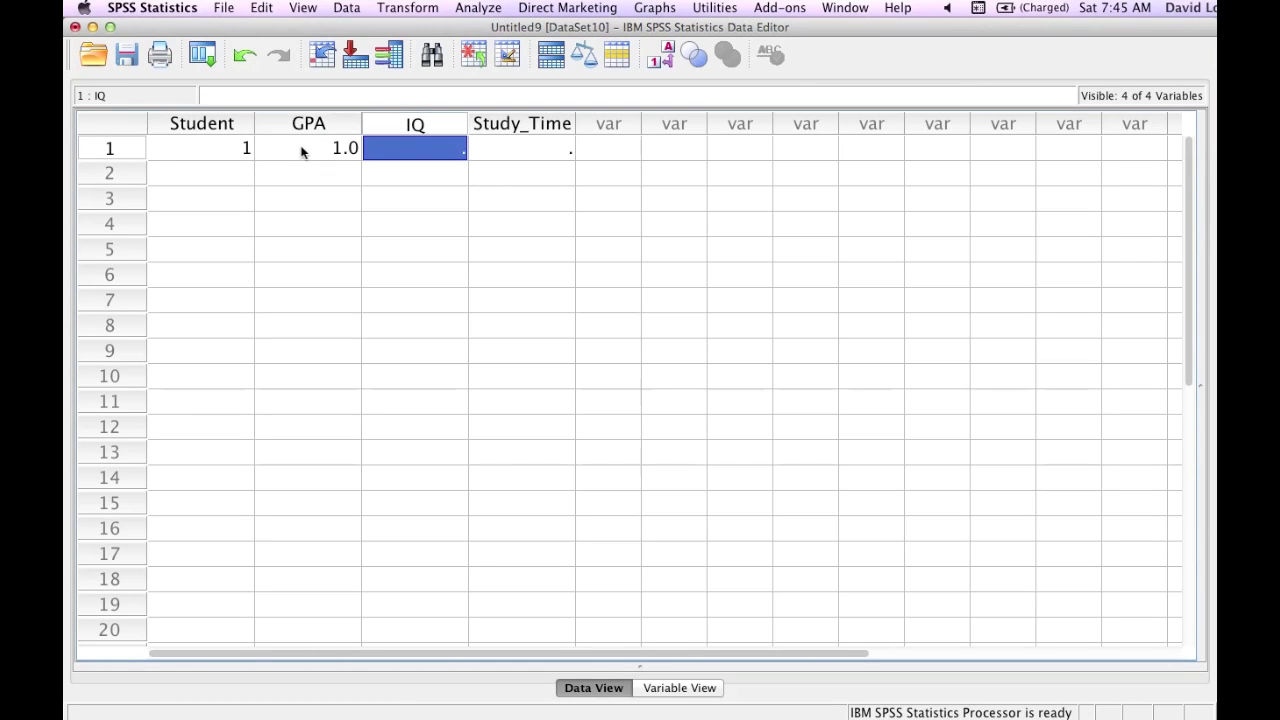
pyautogui.write('110')
pyautogui.press('Tab')
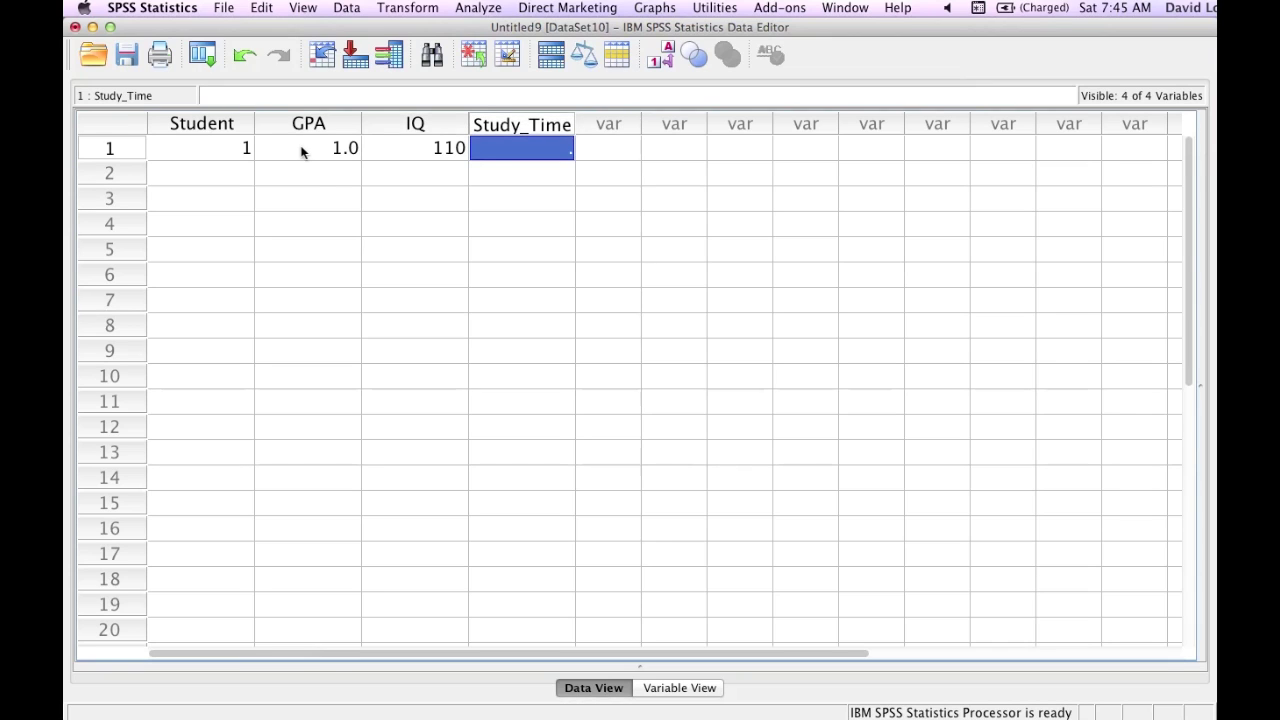
pyautogui.write('8')
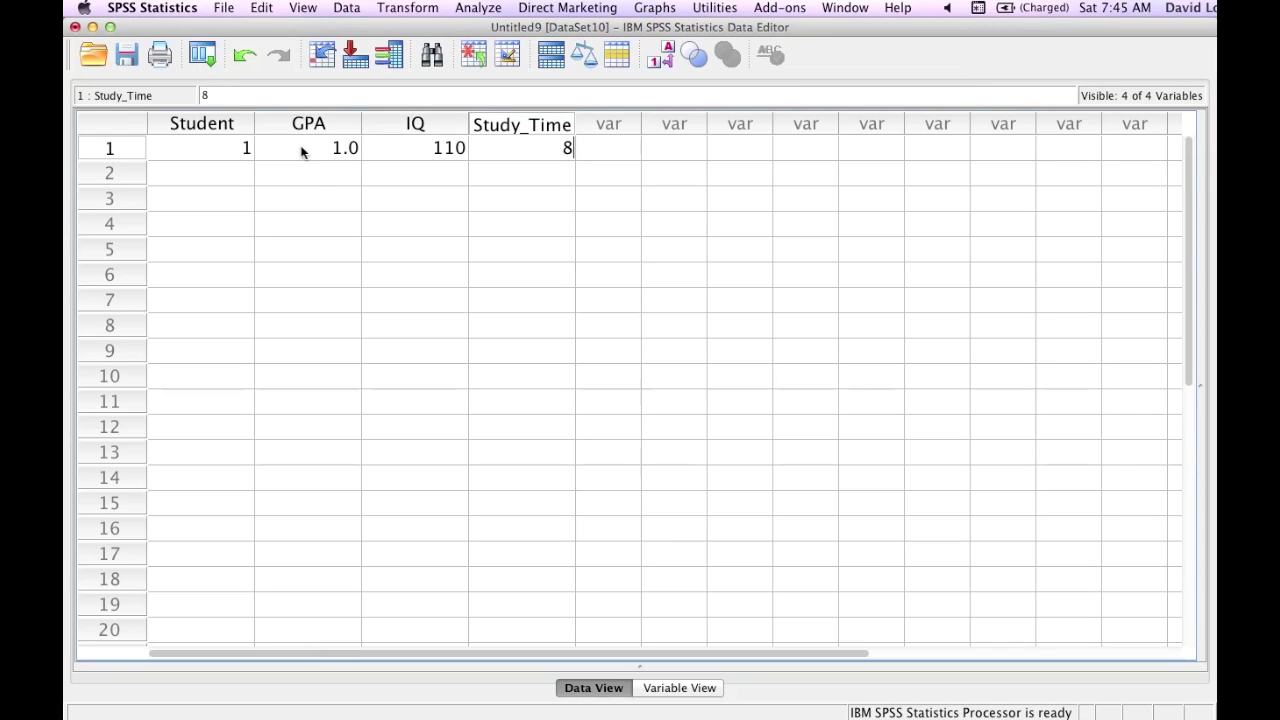
pyautogui.press('Return')
# Enter row 2: Student 2, GPA 1.6, IQ 112, Study_Time 10.
pyautogui.press('Left')
pyautogui.press('Left')
pyautogui.press('Left')
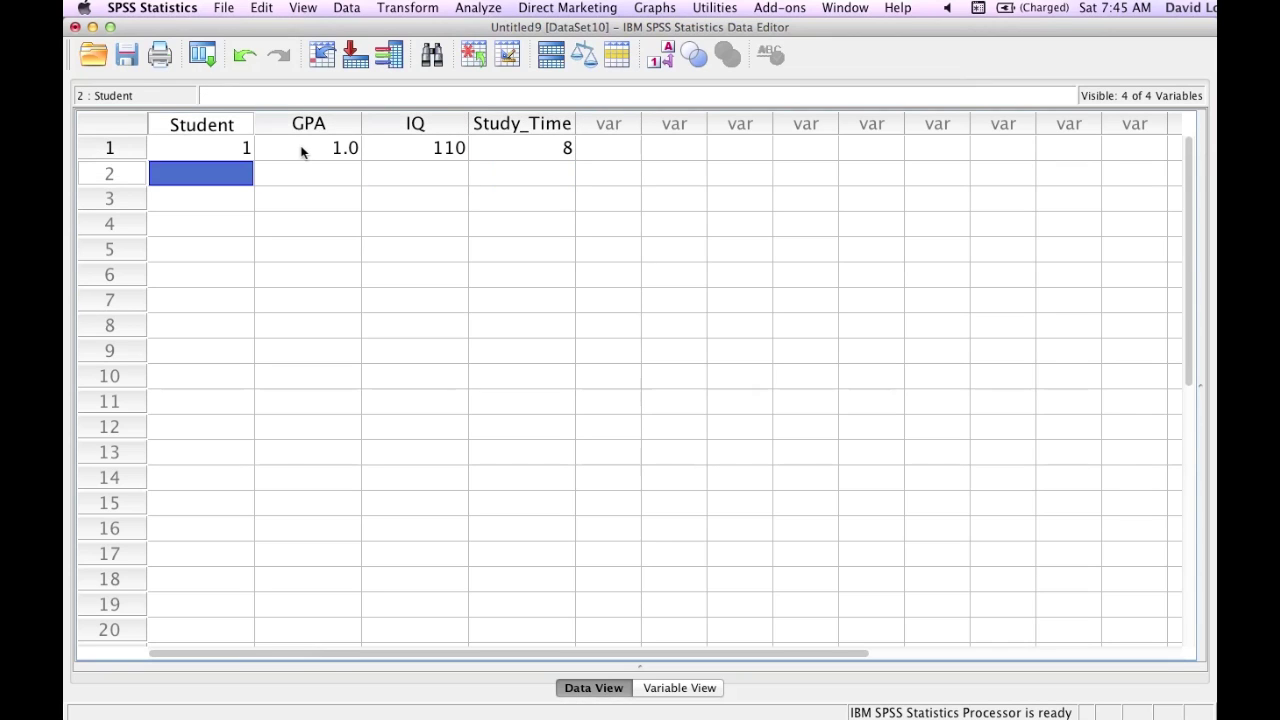
pyautogui.write('2')
pyautogui.press('Tab')
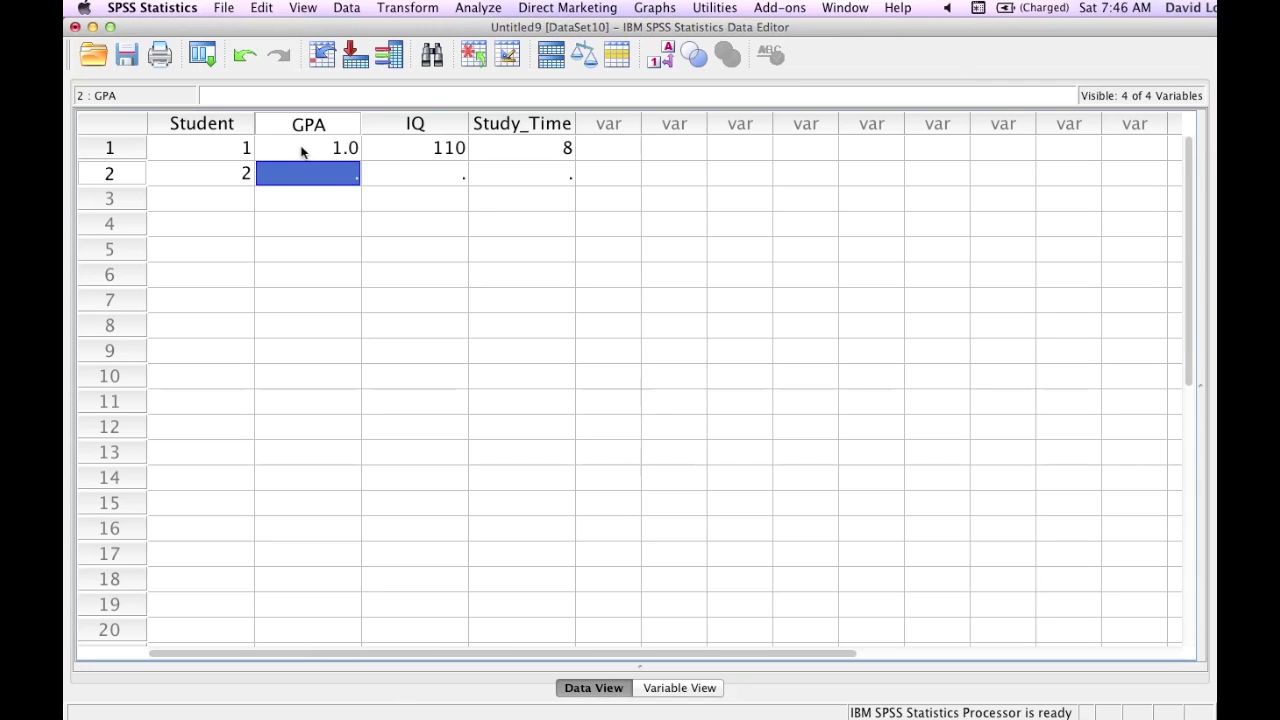
pyautogui.write('1.6')
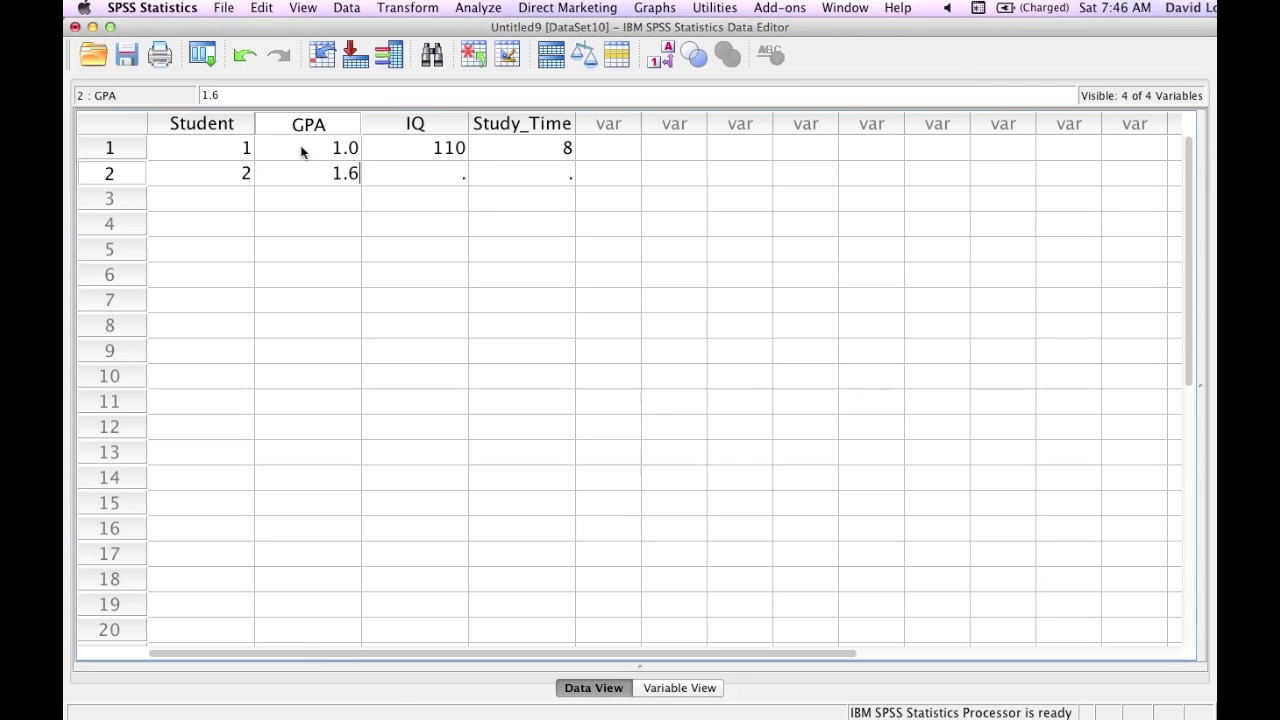
pyautogui.press('Tab')
pyautogui.write('112')
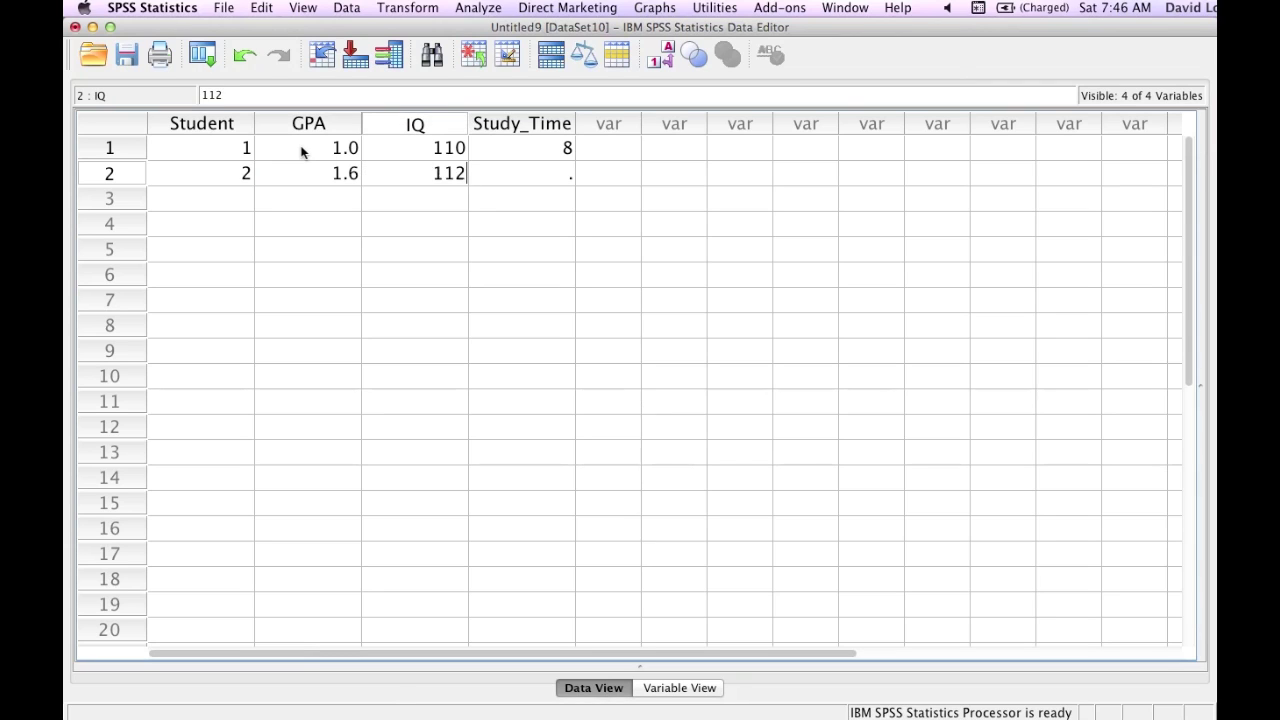
pyautogui.press('Tab')
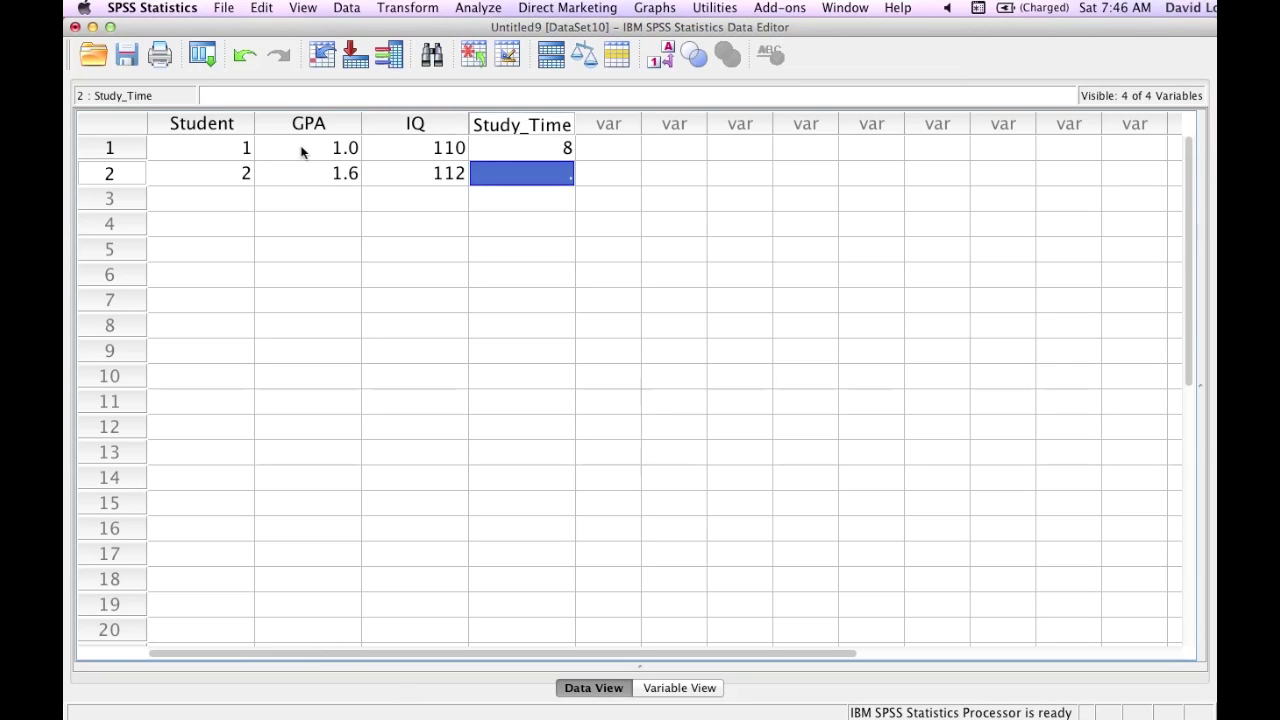
pyautogui.write('10')
pyautogui.press('Tab')
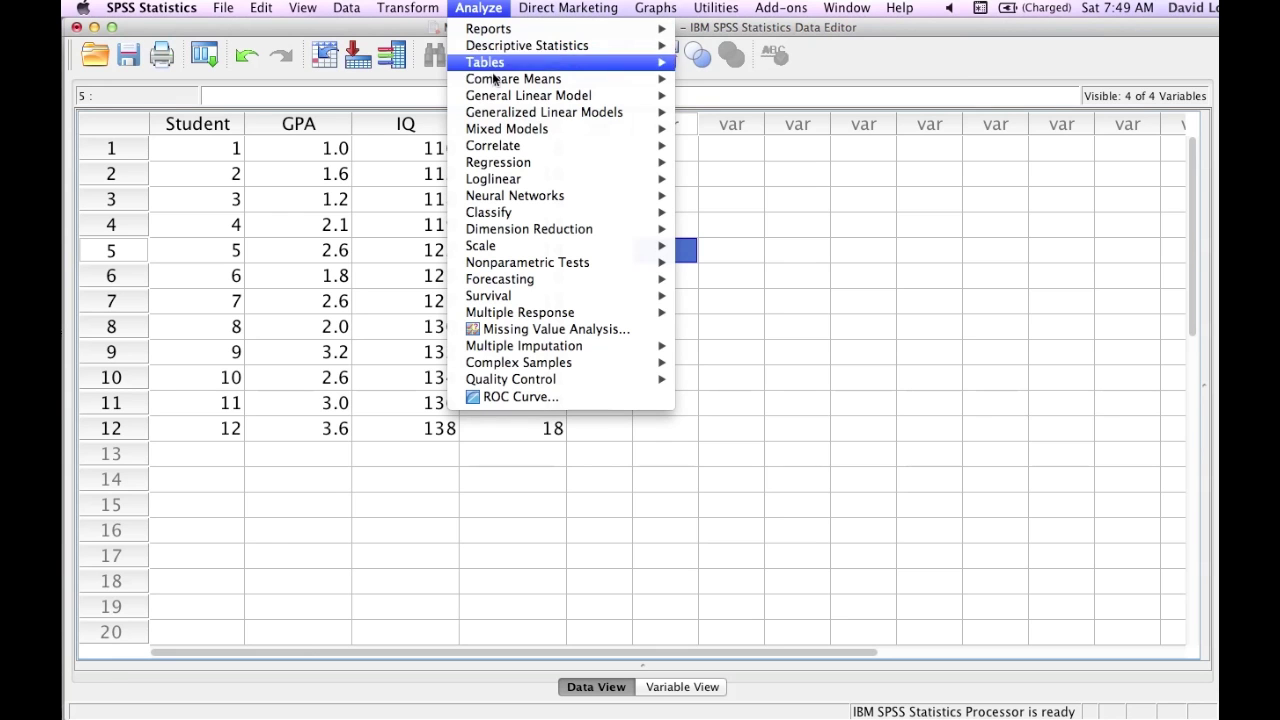
# In Linear Regression, make GPA the dependent and add IQ and Study_Time as independents.
pyautogui.moveTo(509, 171)
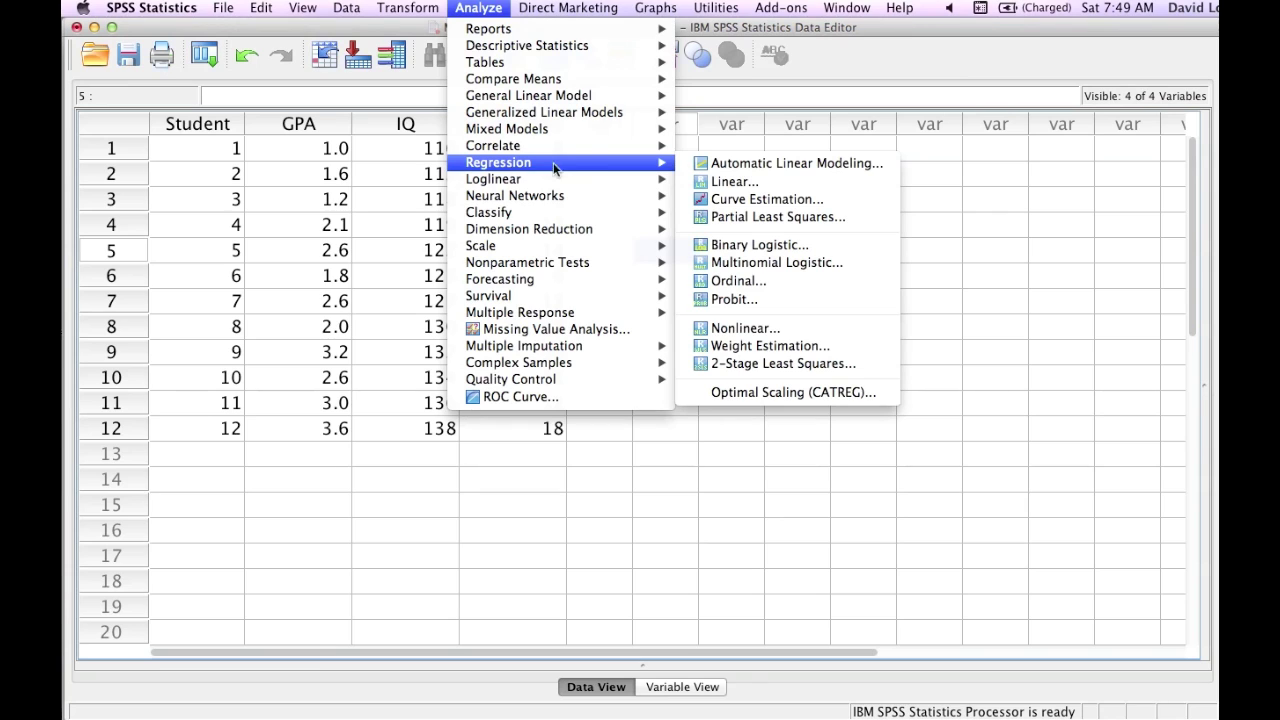
pyautogui.click(700, 182)
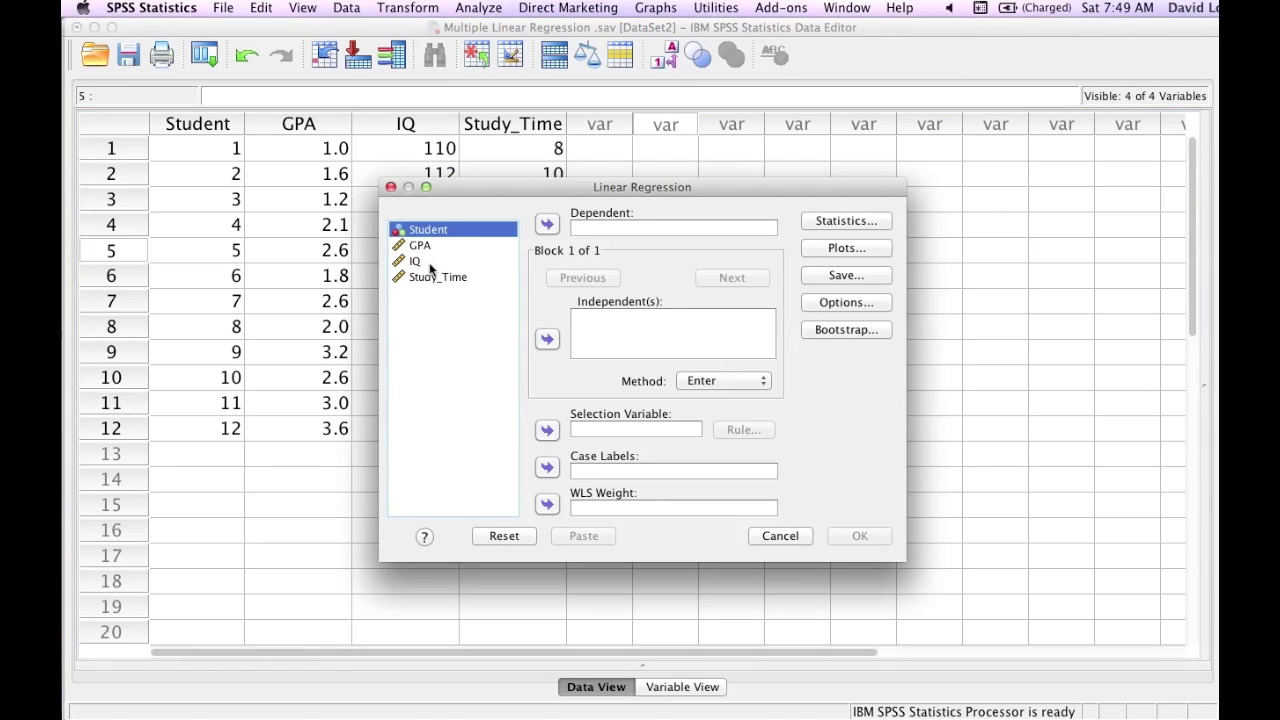
pyautogui.click(420, 246)
pyautogui.click(546, 226)
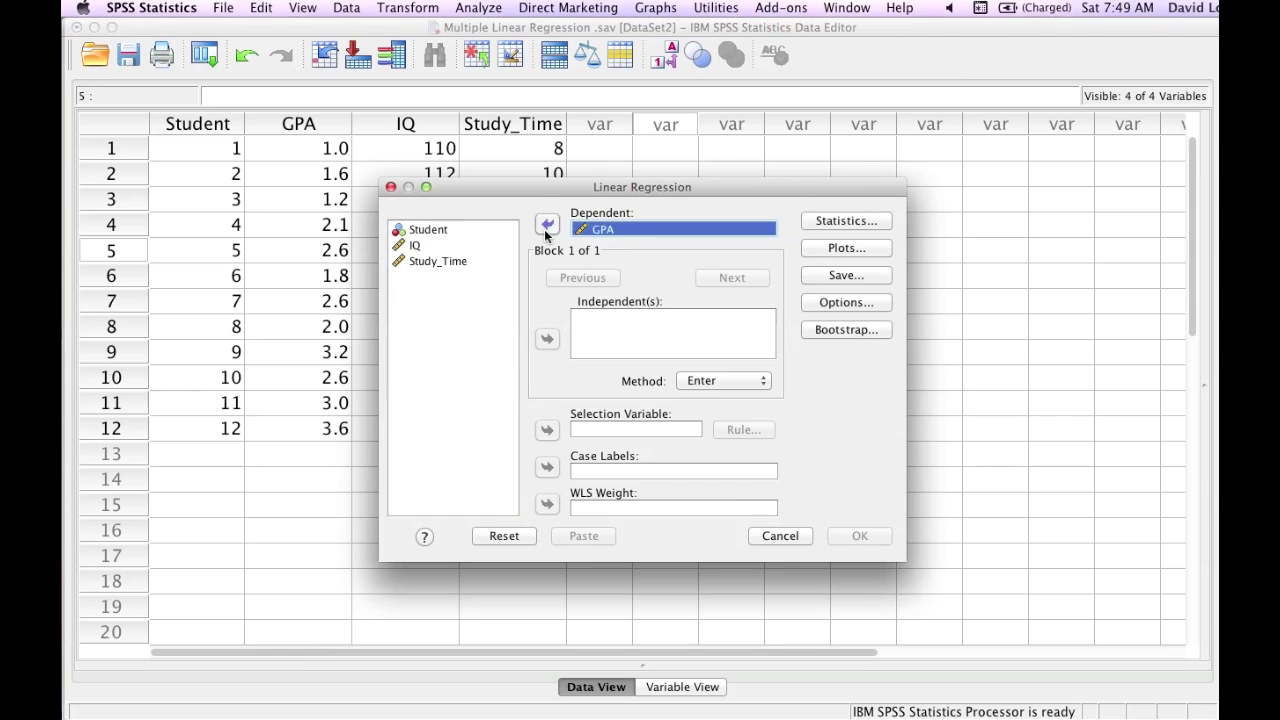
pyautogui.click(420, 247)
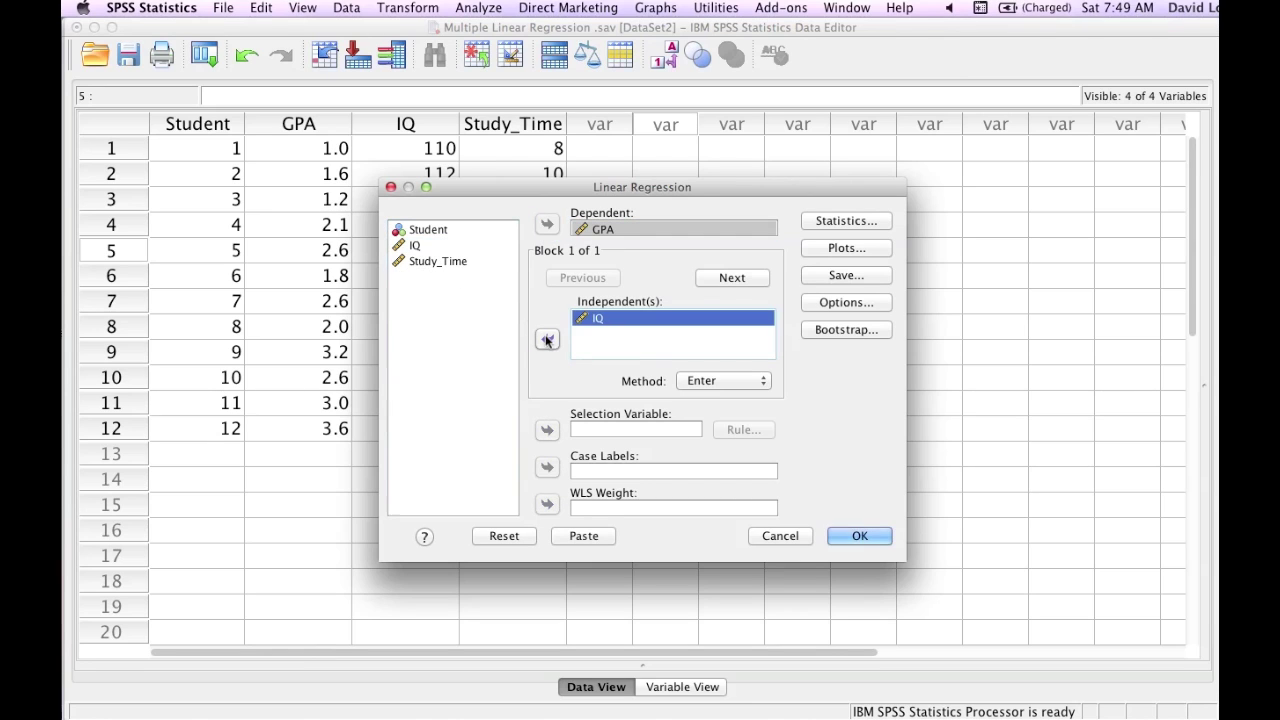
pyautogui.click(435, 261)
pyautogui.click(547, 341)
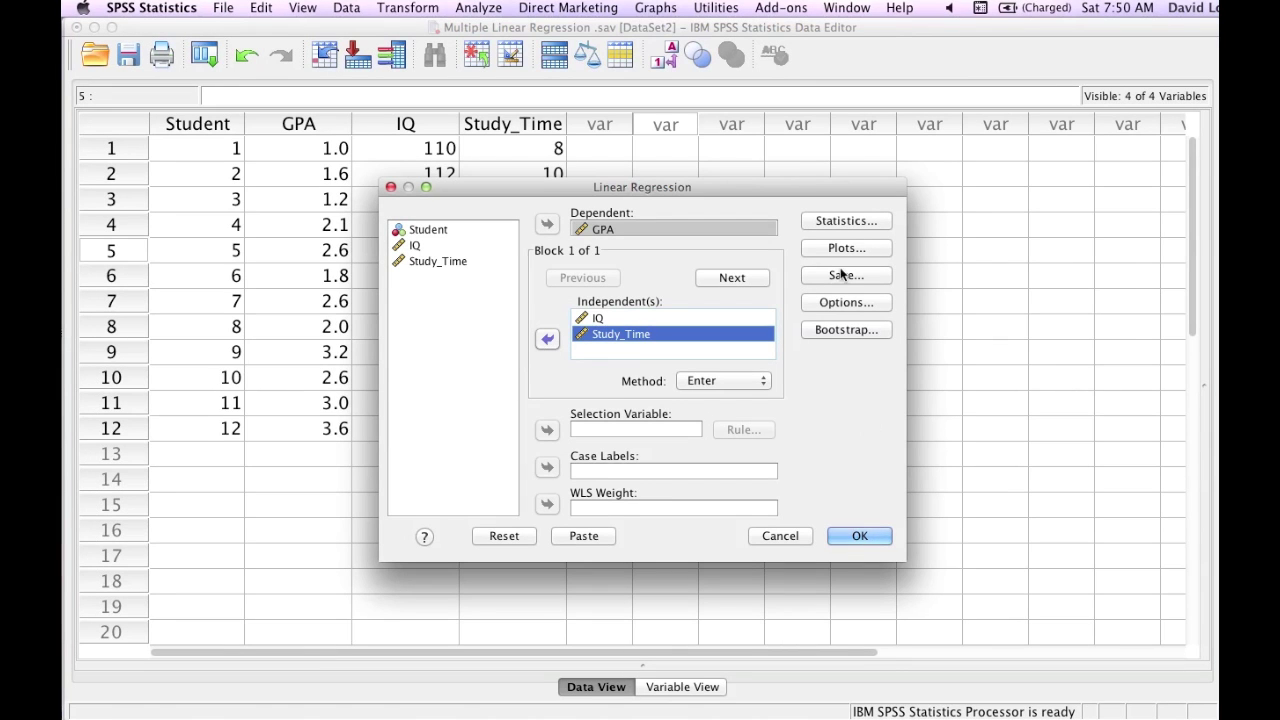
# Keep default Statistics, Plots and Options and run the regression, giving R Square .910.
pyautogui.click(838, 221)
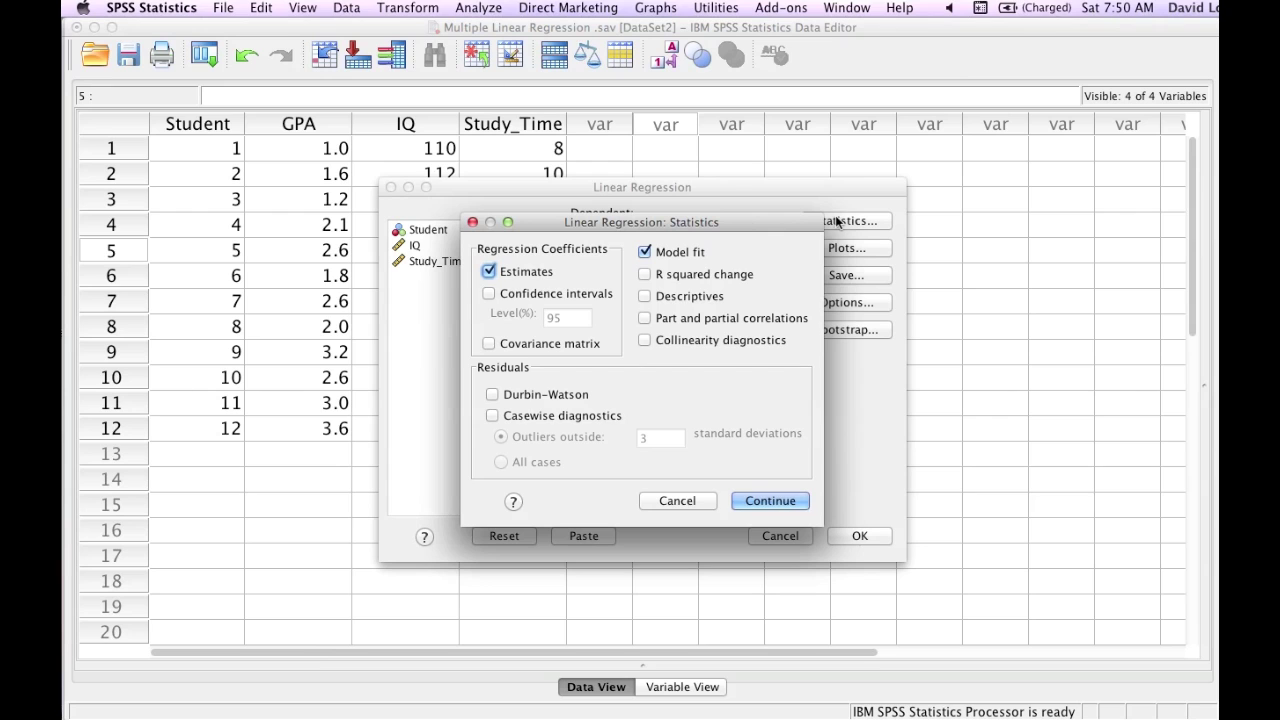
pyautogui.click(759, 504)
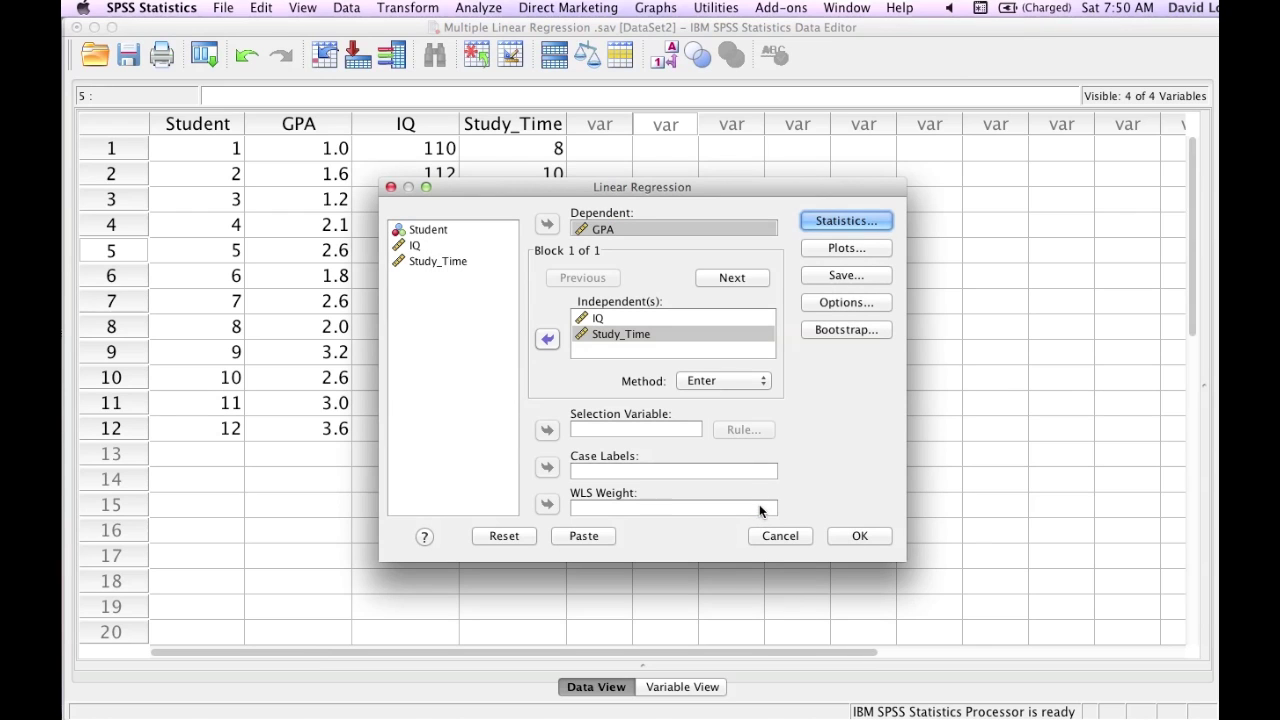
pyautogui.click(839, 250)
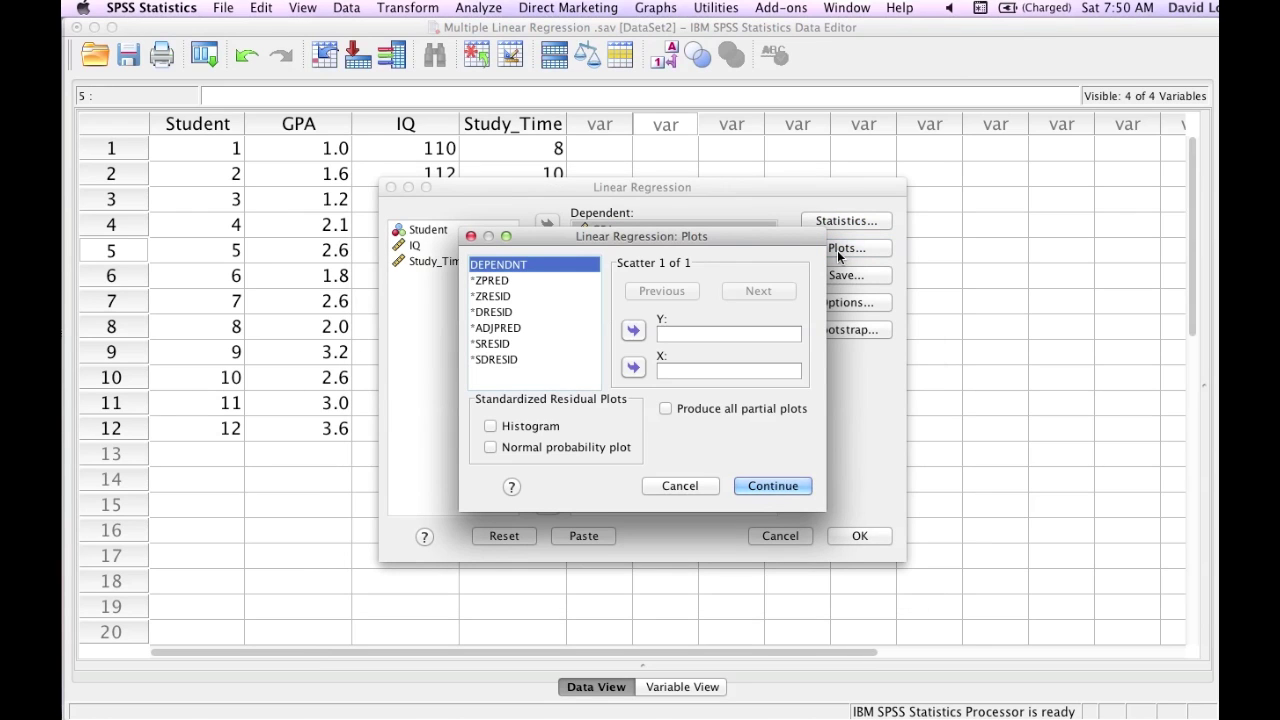
pyautogui.click(777, 486)
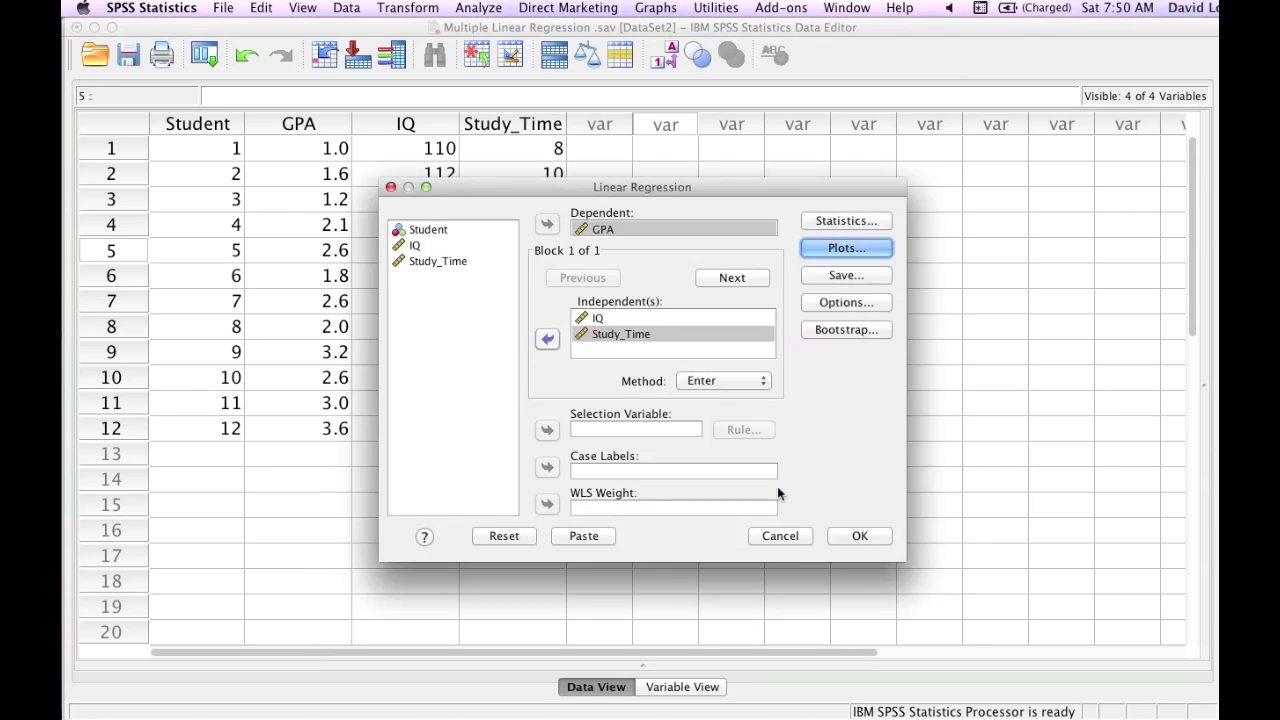
pyautogui.click(834, 310)
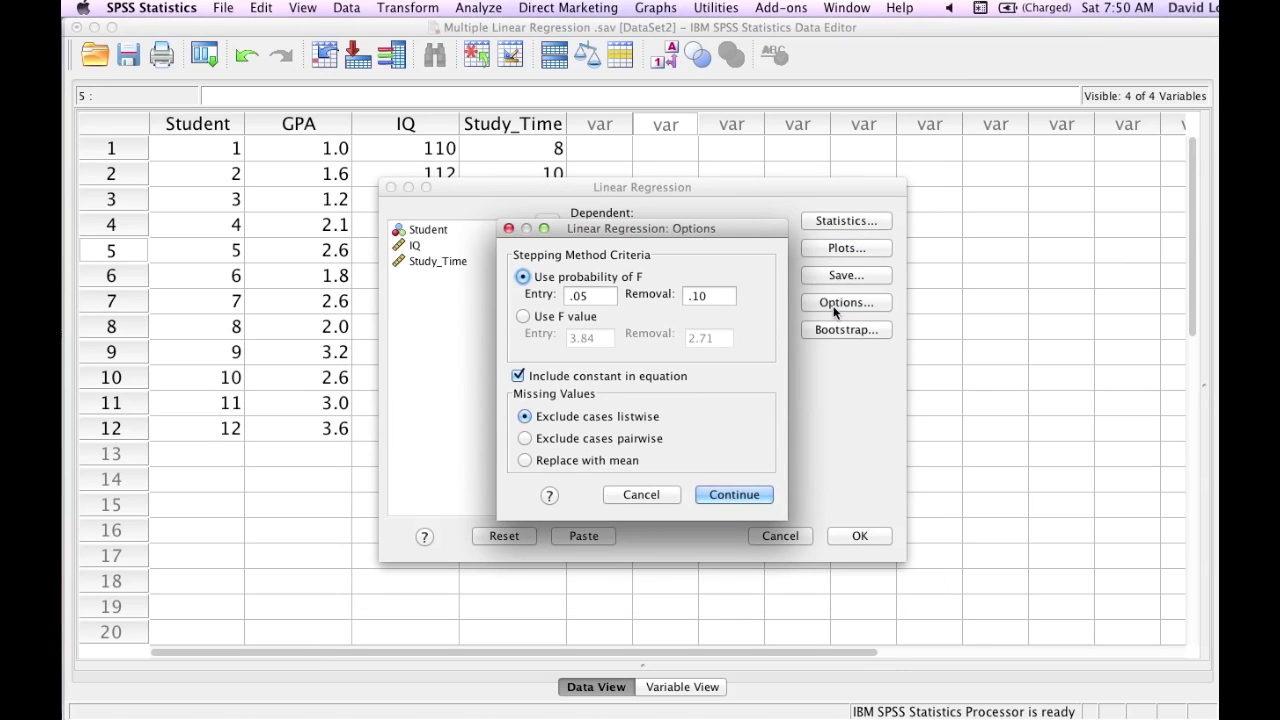
pyautogui.click(748, 492)
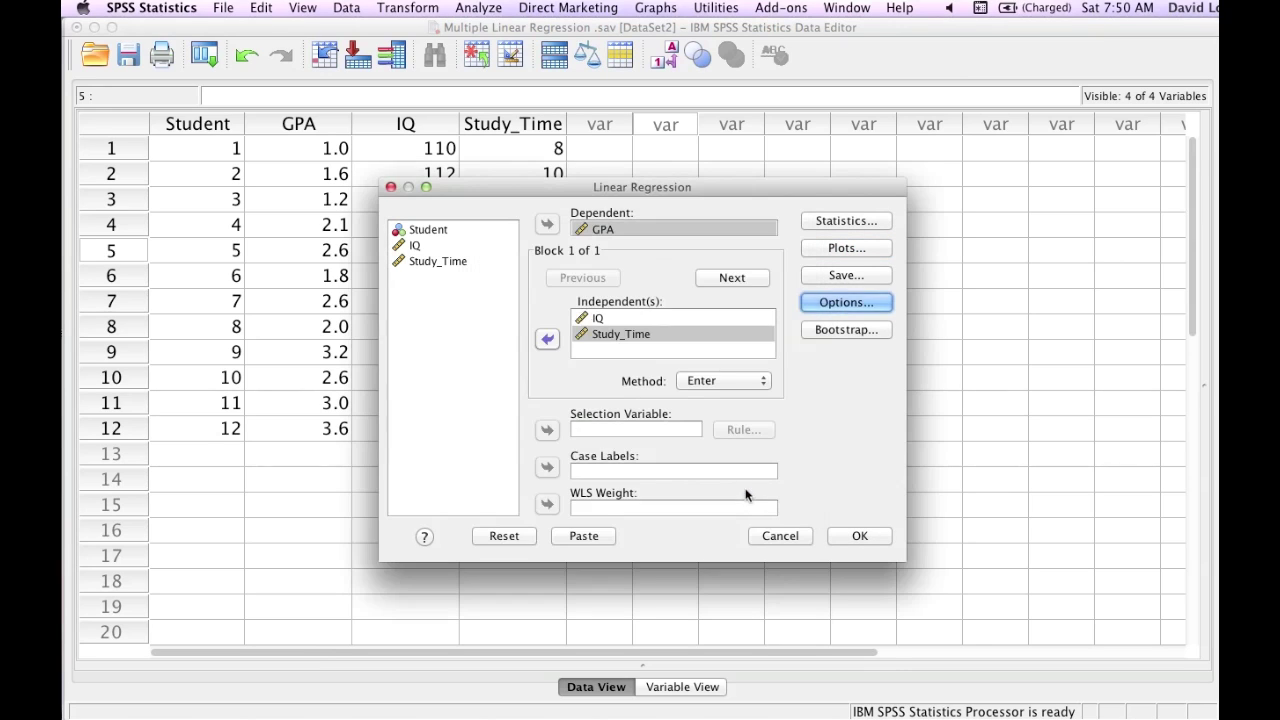
pyautogui.click(856, 536)
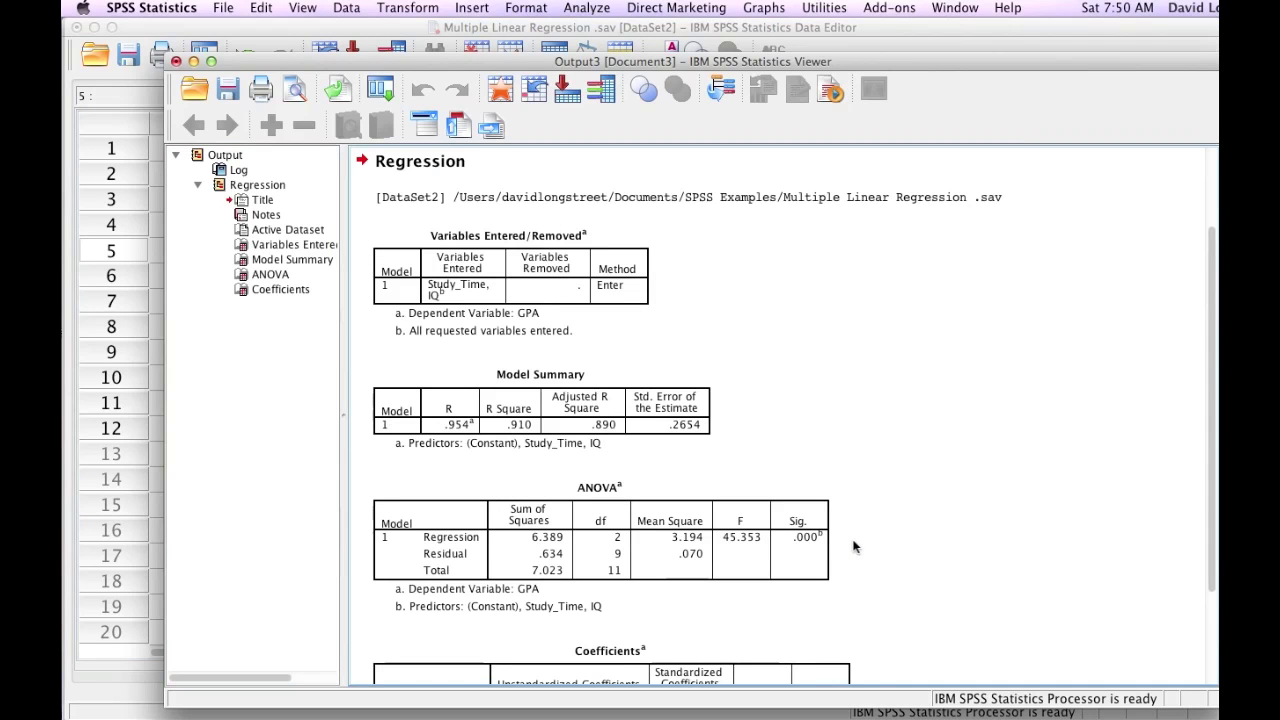
# Scroll through the regression output to read the model summary and coefficients.
pyautogui.scroll(-3, 952, 523)
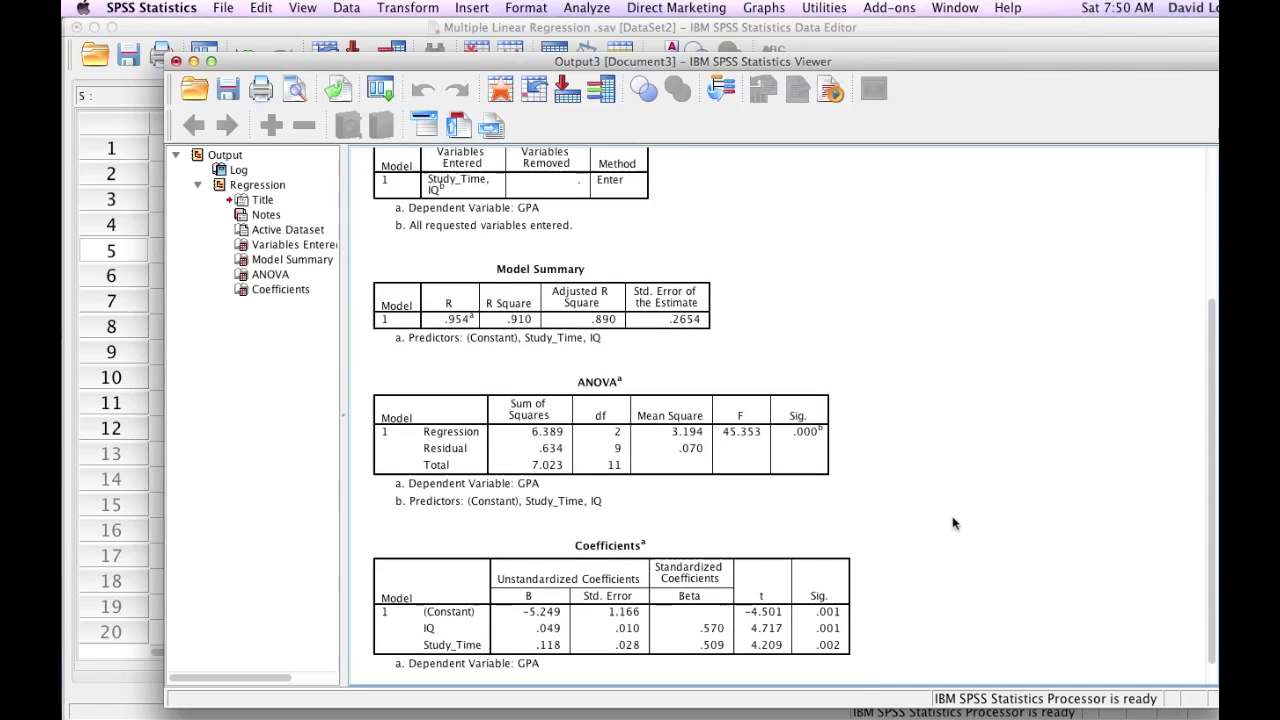
pyautogui.scroll(2, 952, 523)
pyautogui.scroll(2, 952, 523)
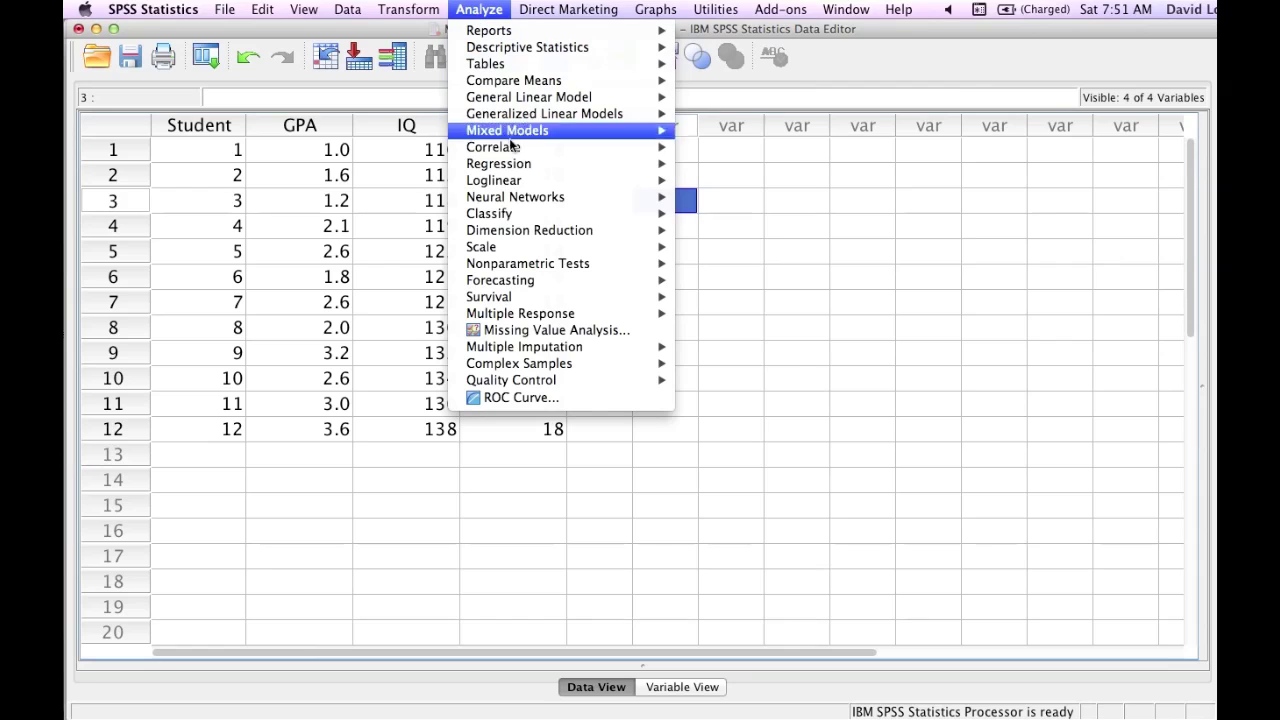
# Remove Study_Time from the independents and rerun the regression of GPA on IQ alone.
pyautogui.moveTo(522, 167)
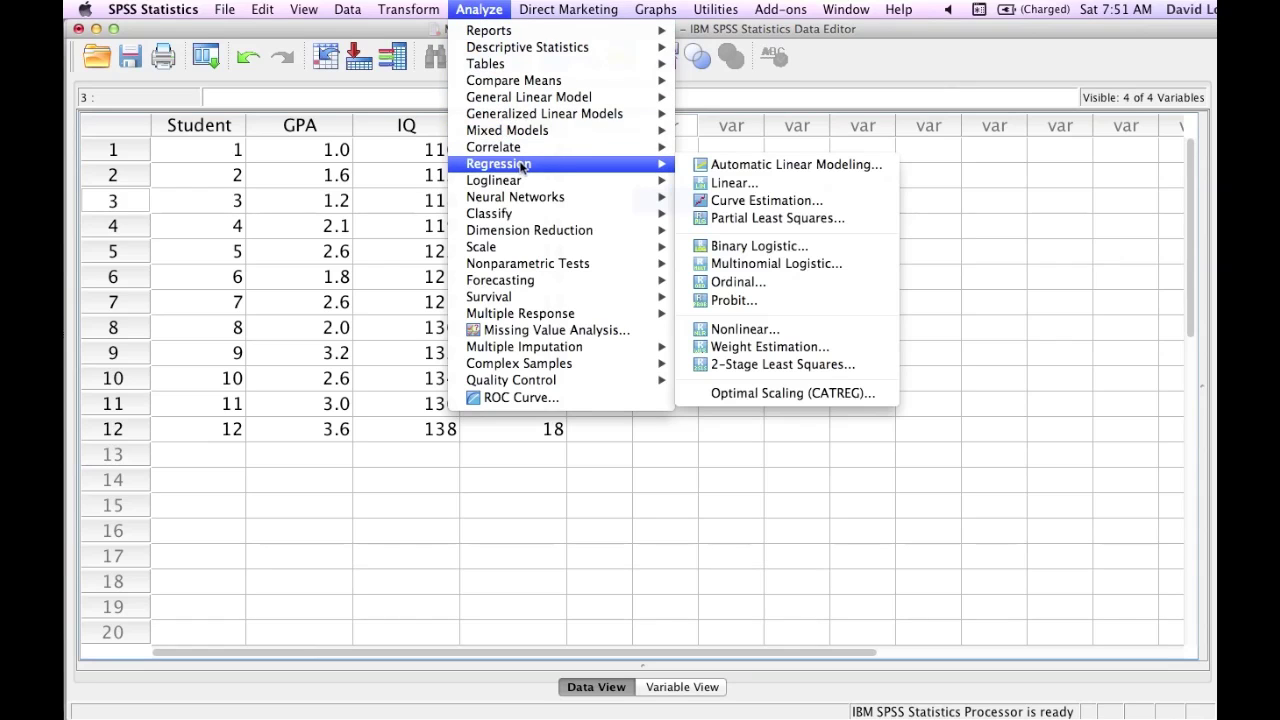
pyautogui.click(724, 183)
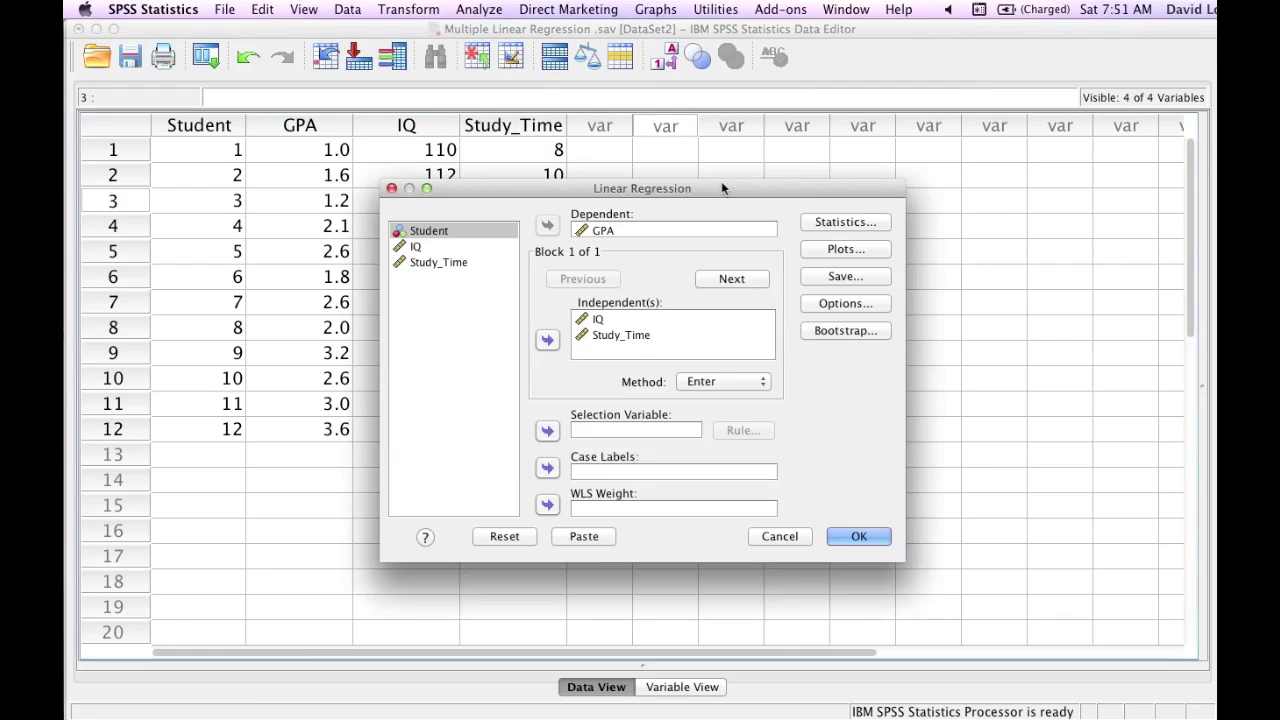
pyautogui.click(619, 337)
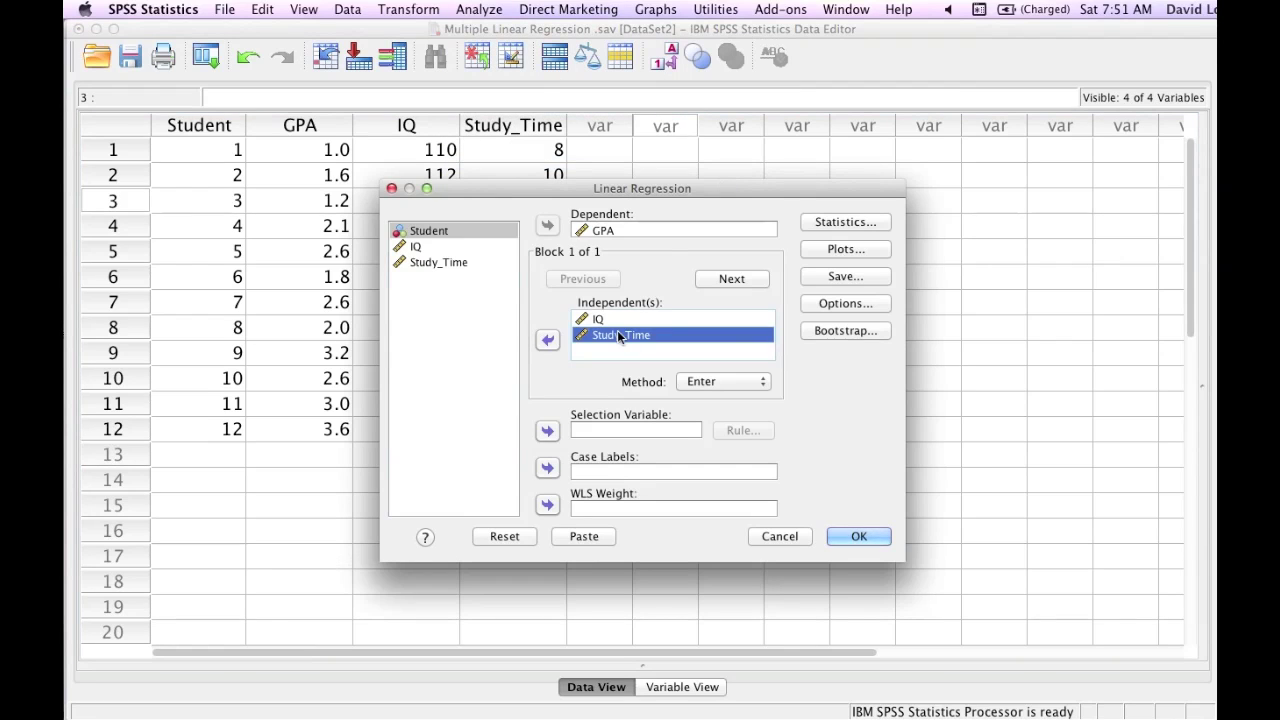
pyautogui.click(547, 340)
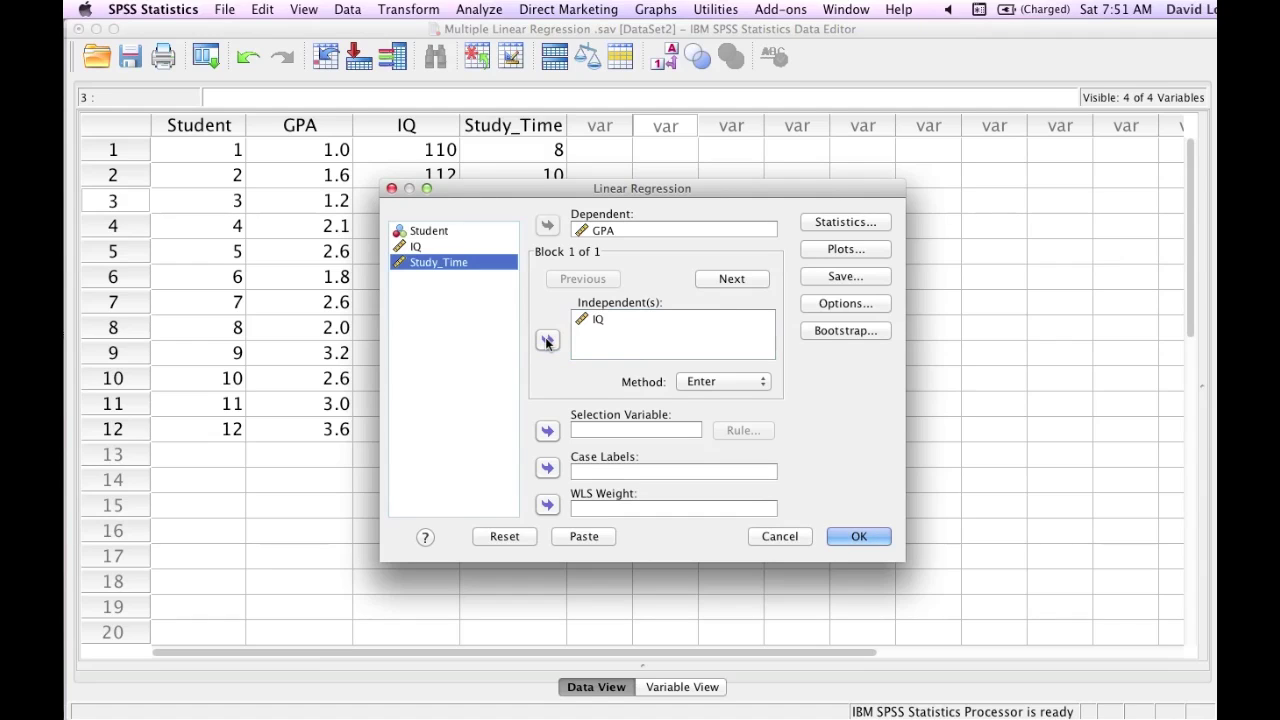
pyautogui.click(857, 538)
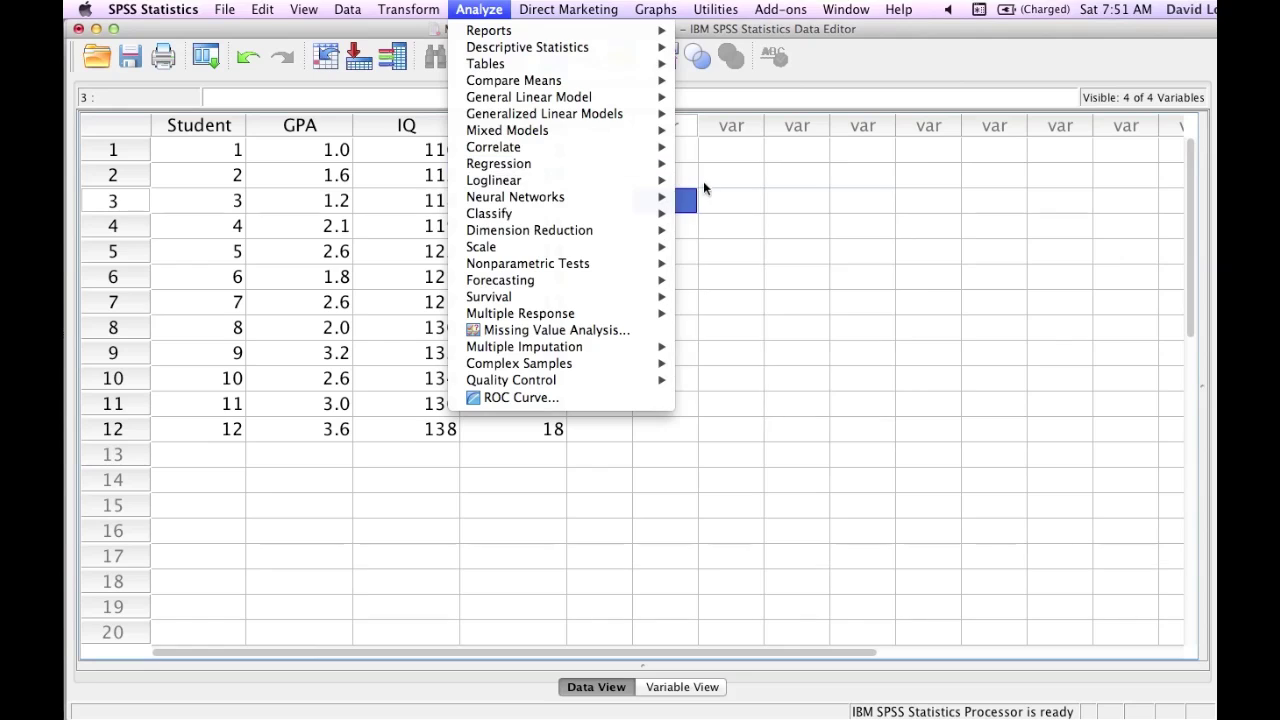
# Replace IQ with Study_Time as the sole independent and rerun the GPA regression.
pyautogui.moveTo(640, 164)
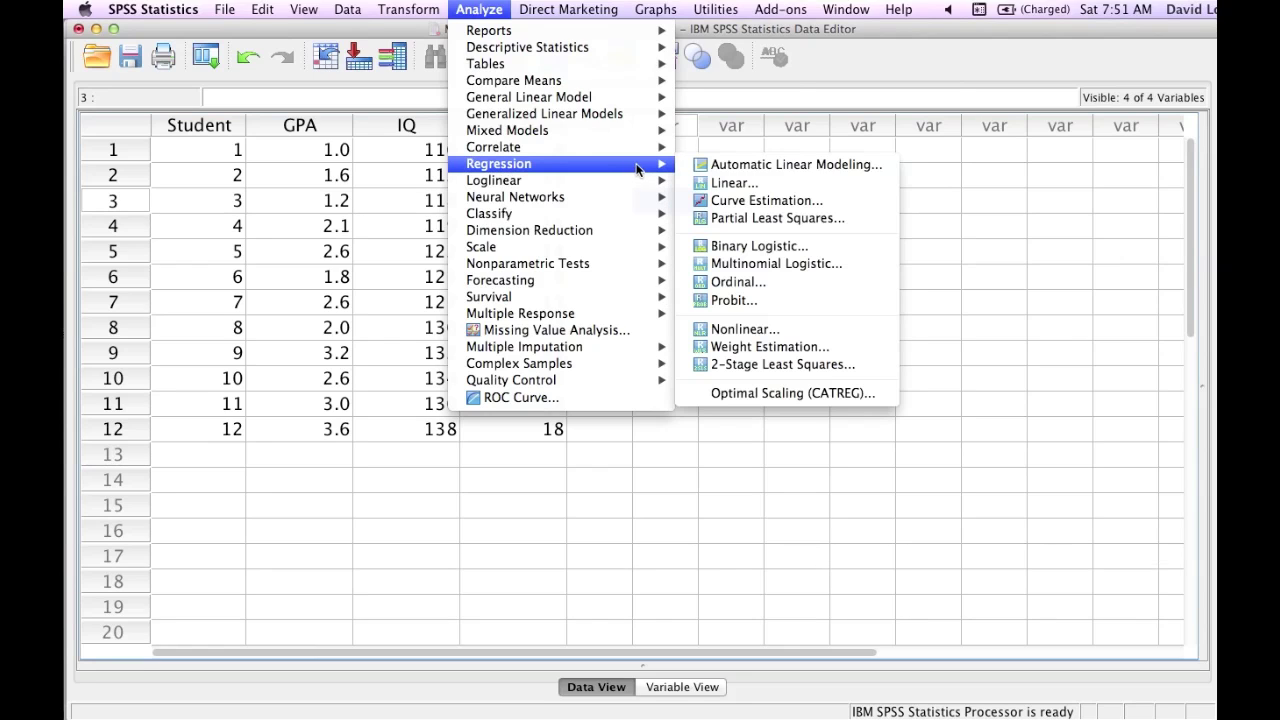
pyautogui.click(705, 183)
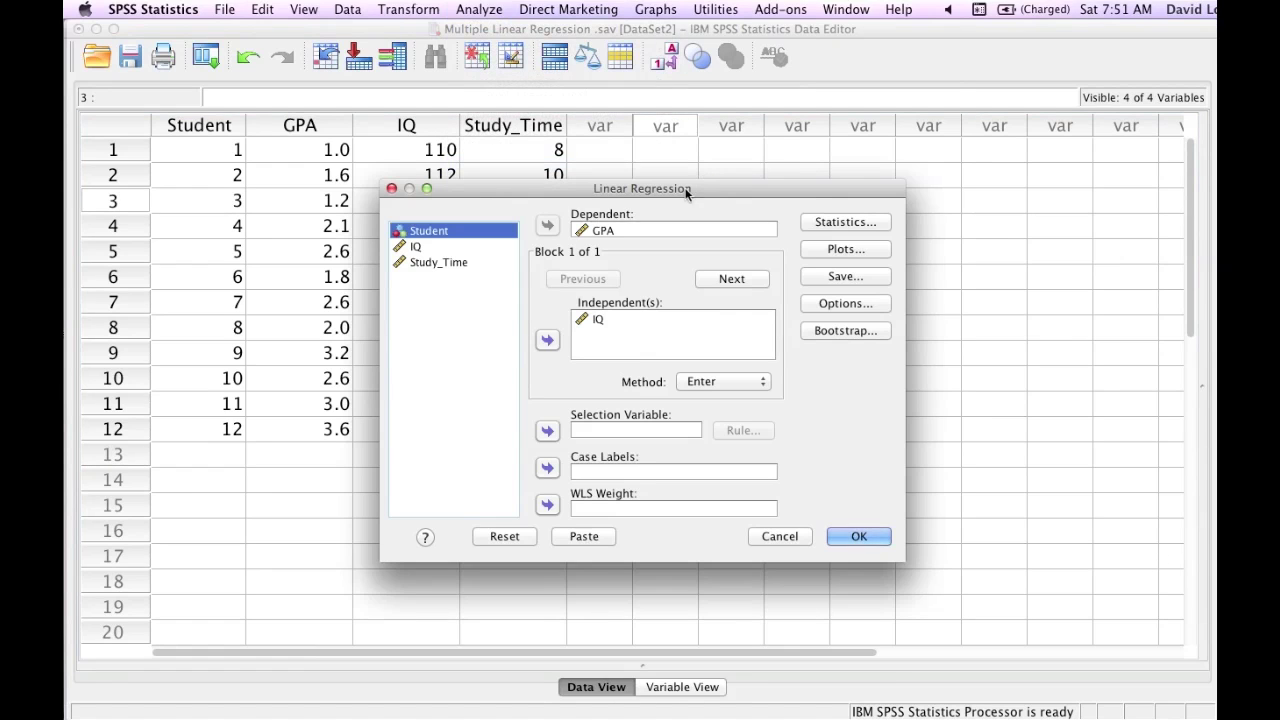
pyautogui.click(598, 319)
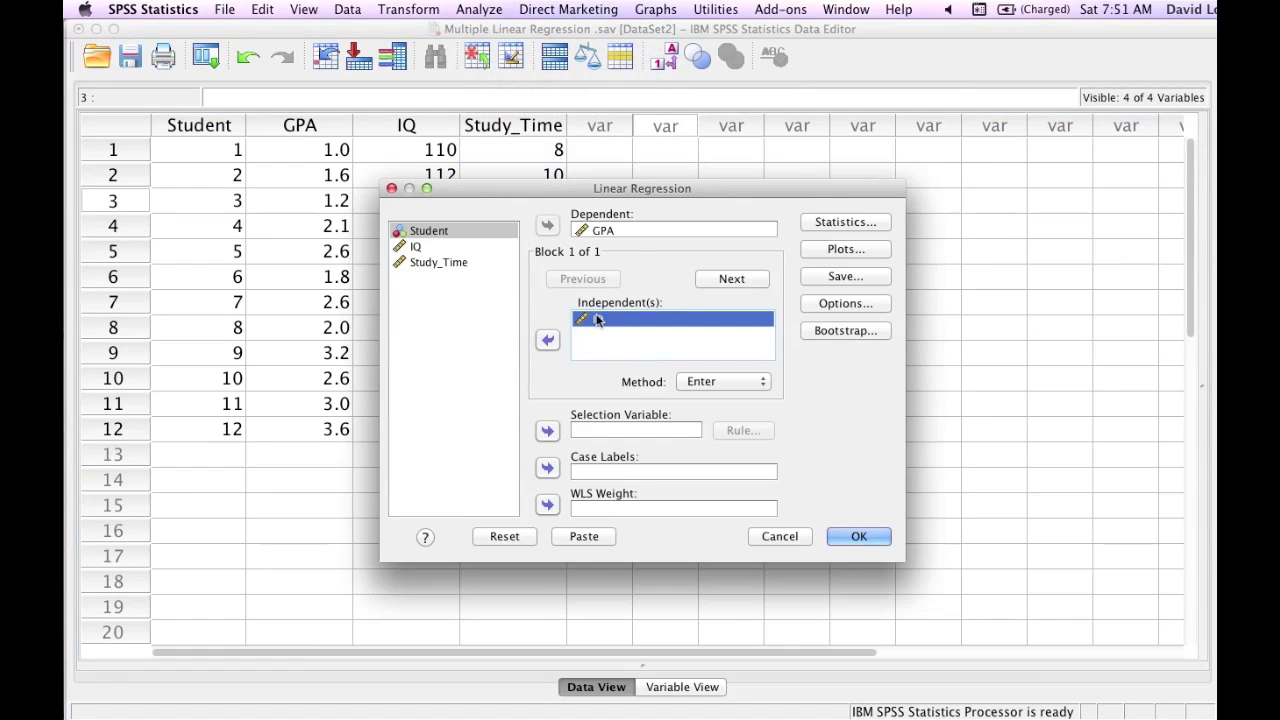
pyautogui.click(547, 341)
pyautogui.click(449, 264)
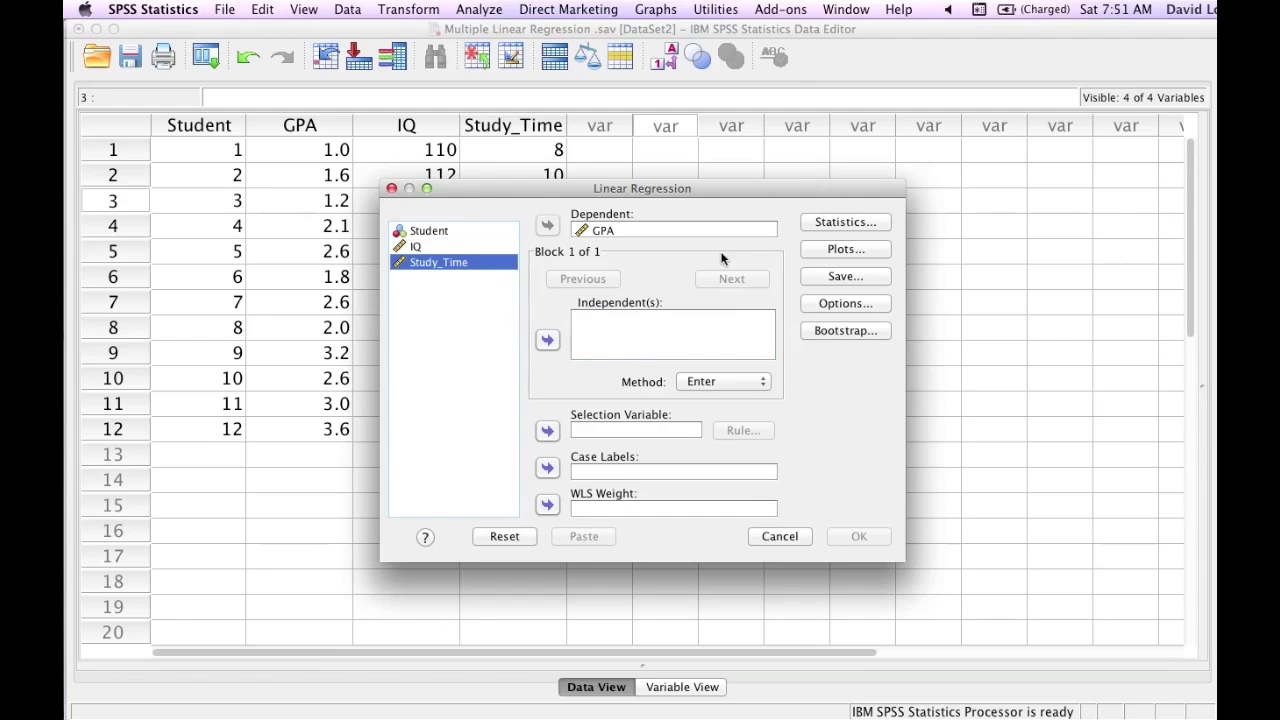
pyautogui.click(549, 340)
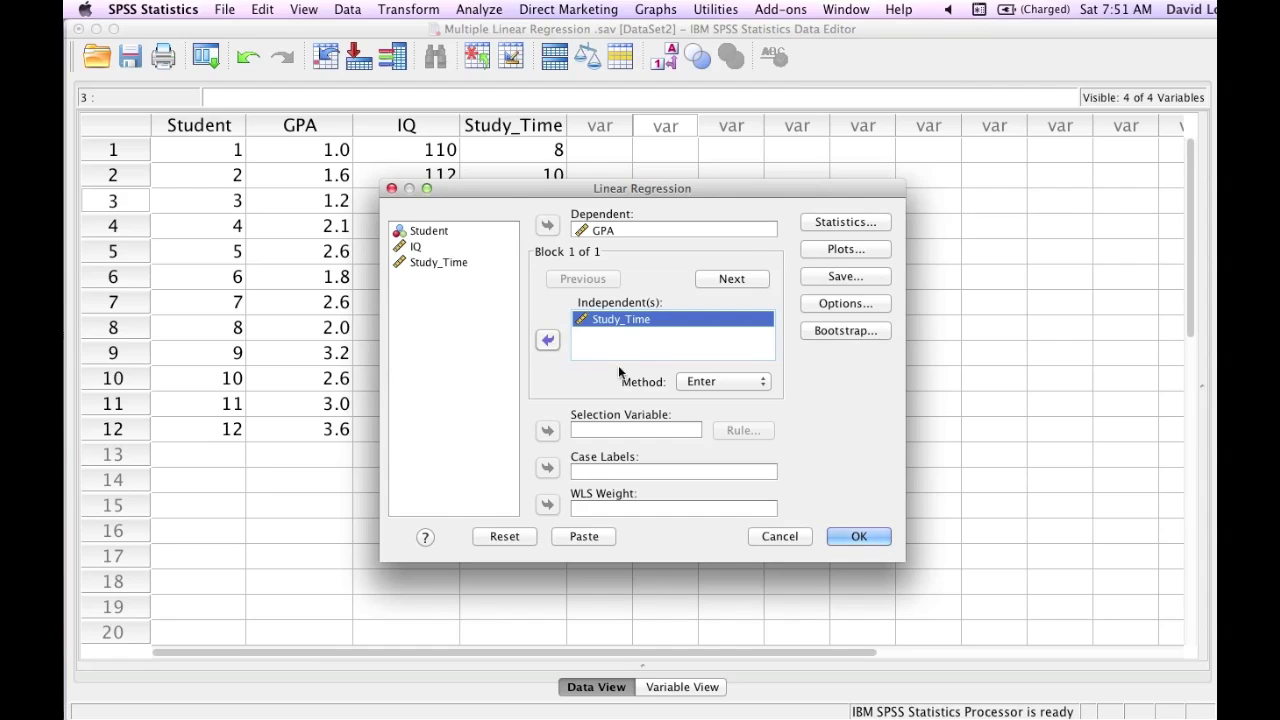
pyautogui.click(862, 537)
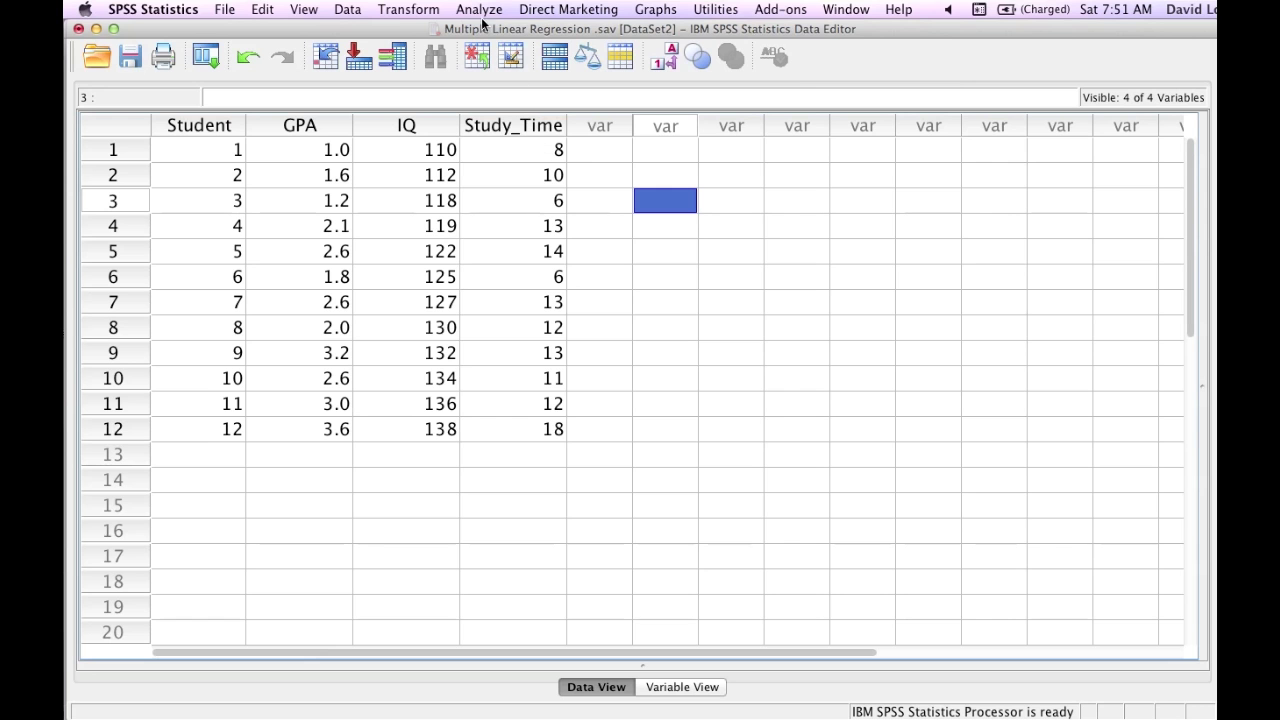
# Run a linear regression with IQ replacing GPA as dependent and Study_Time as the only predictor.
pyautogui.click(474, 11)
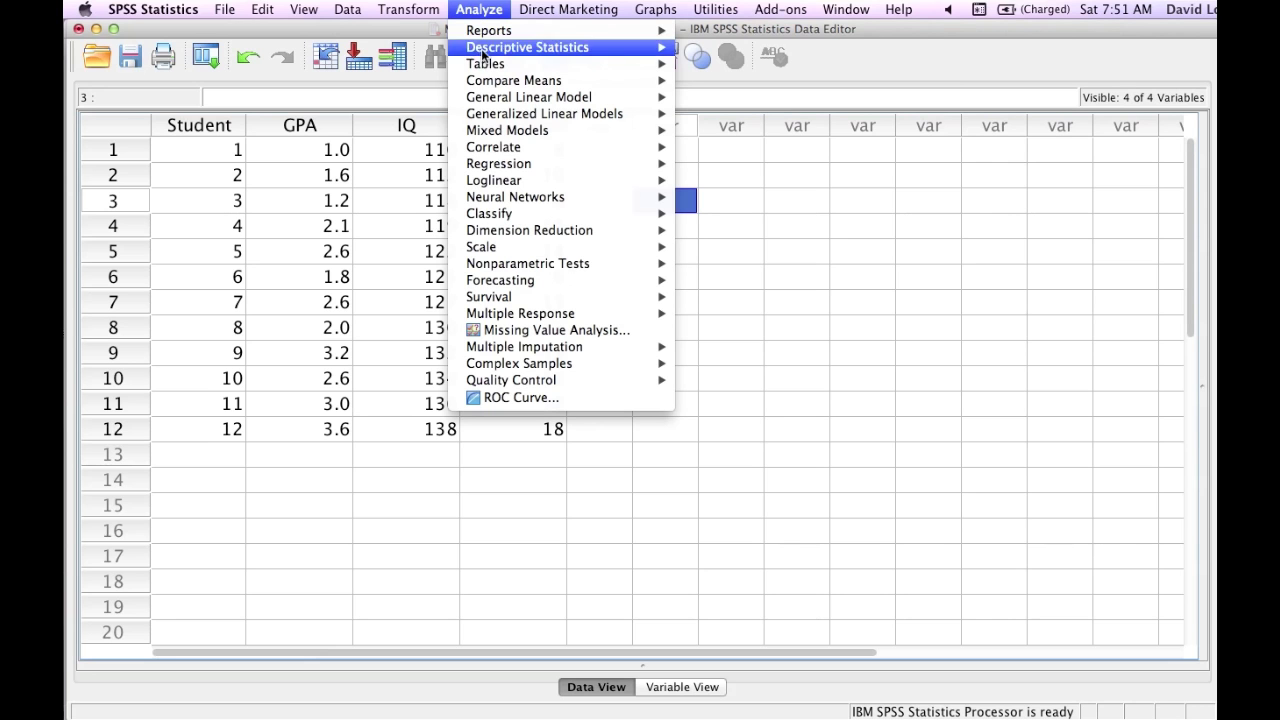
pyautogui.moveTo(518, 180)
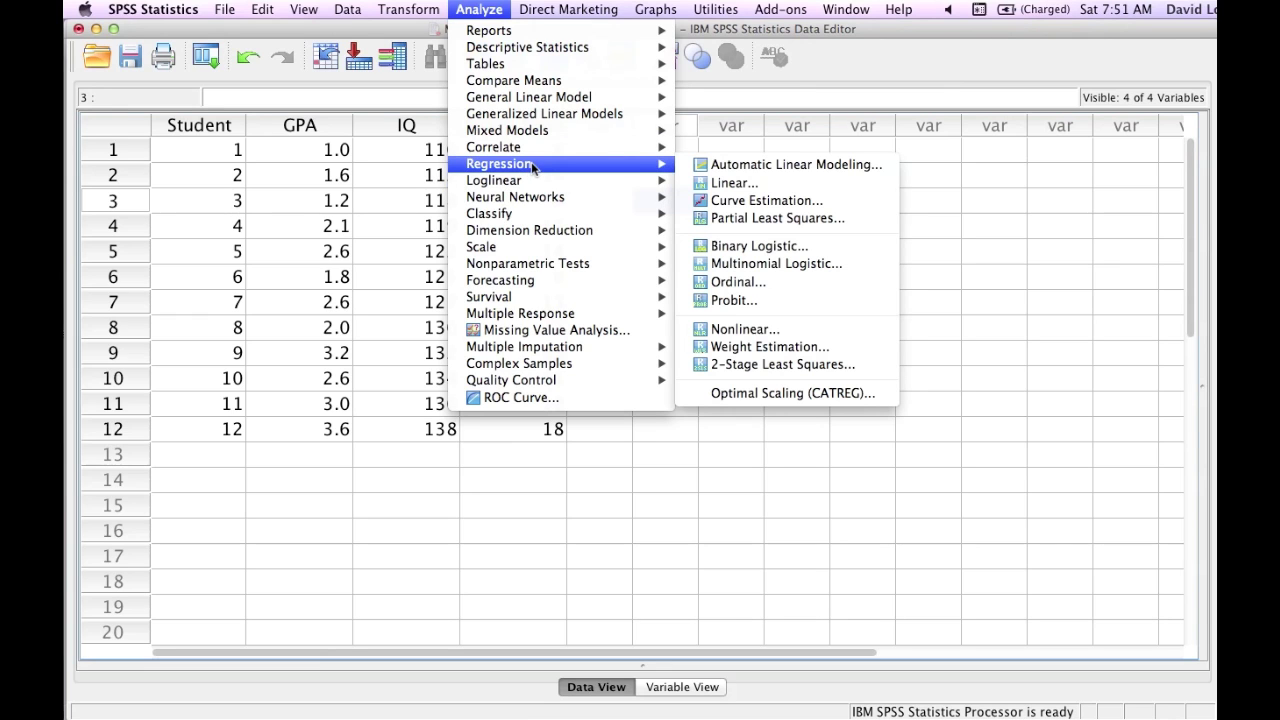
pyautogui.click(712, 192)
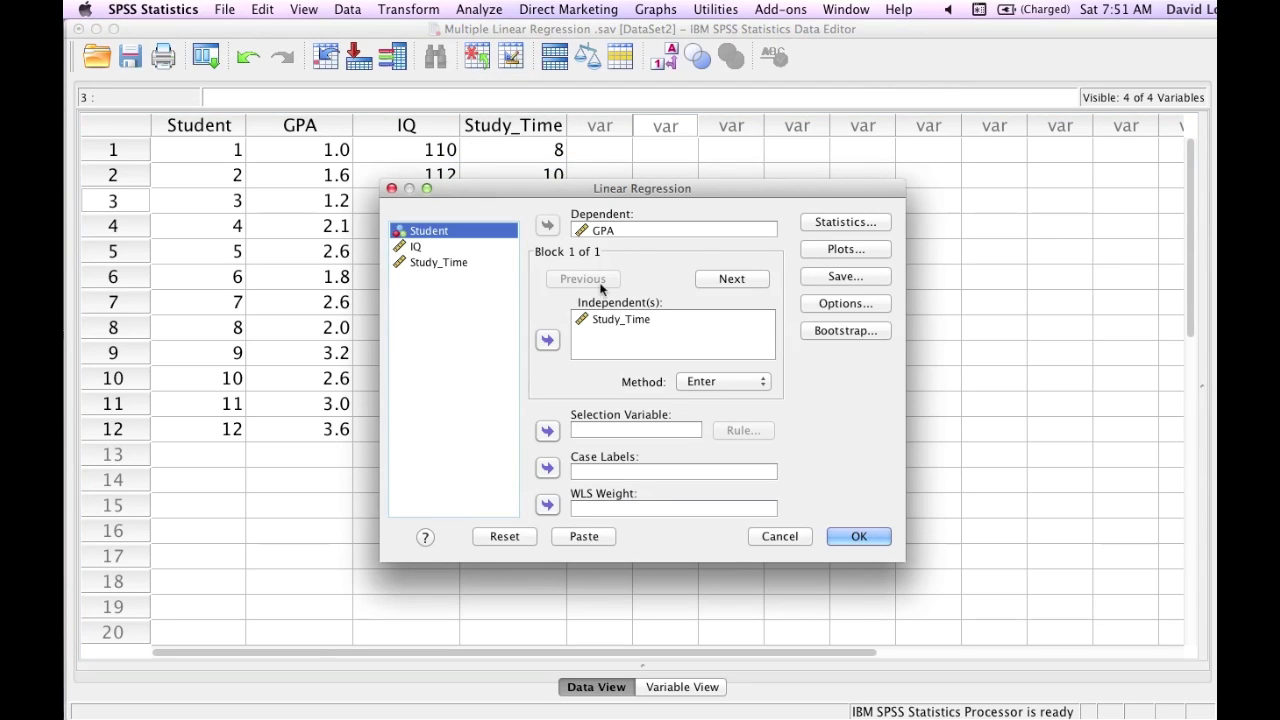
pyautogui.click(597, 231)
pyautogui.click(547, 225)
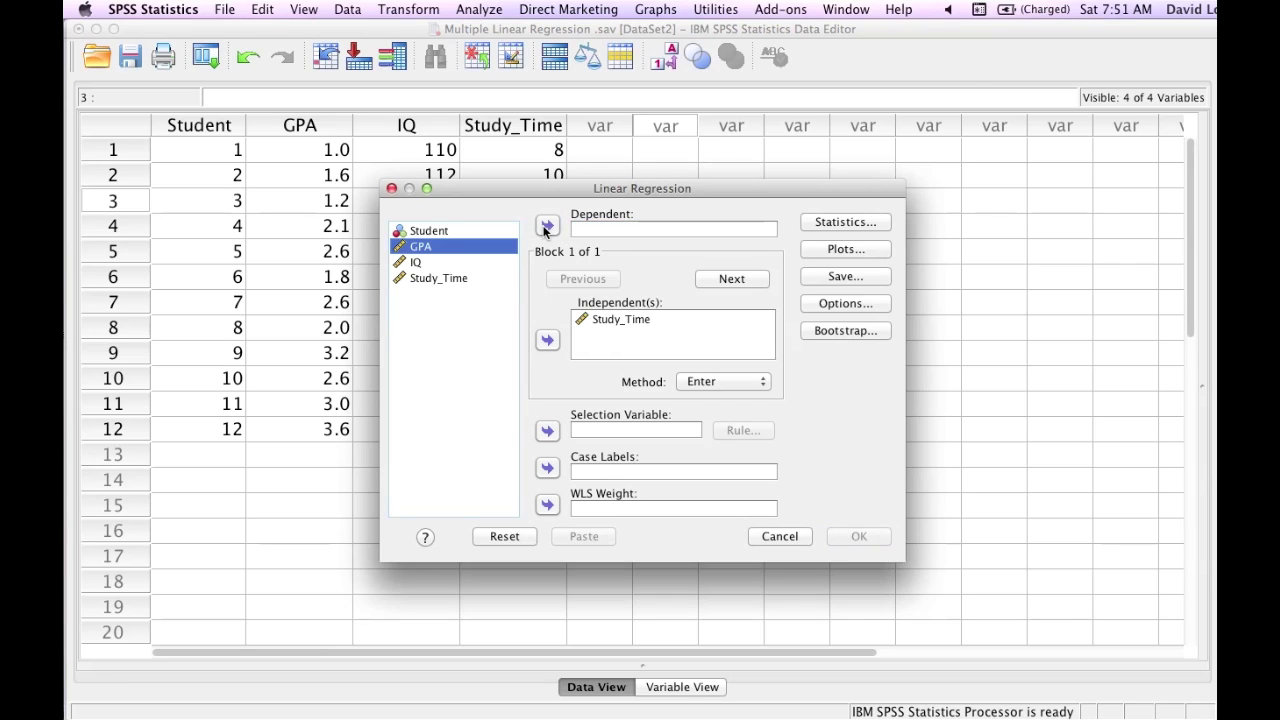
pyautogui.click(417, 263)
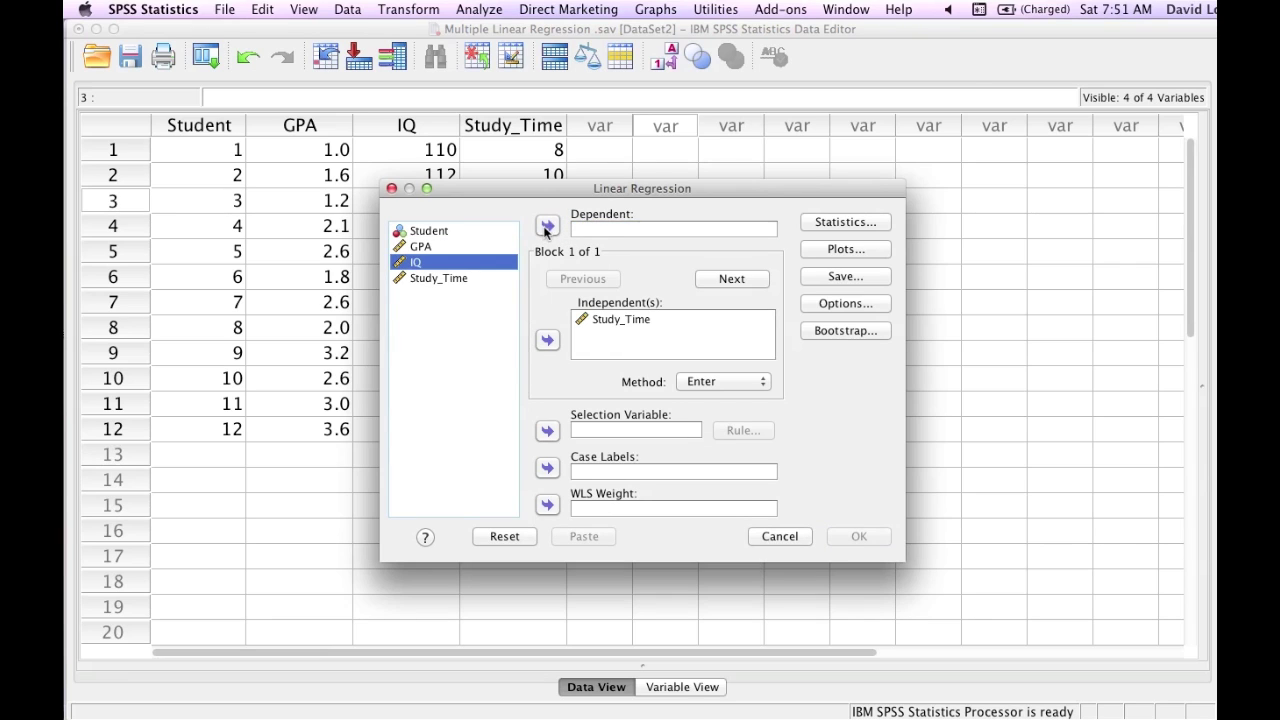
pyautogui.click(547, 226)
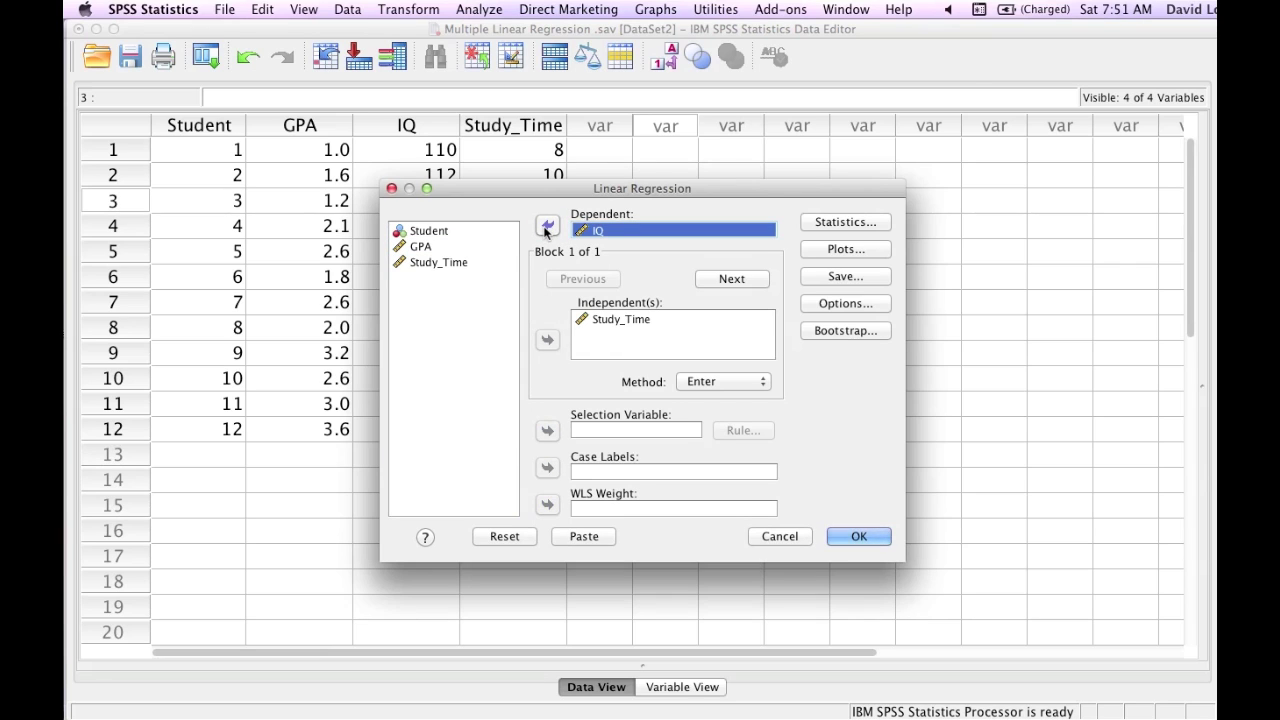
pyautogui.click(856, 538)
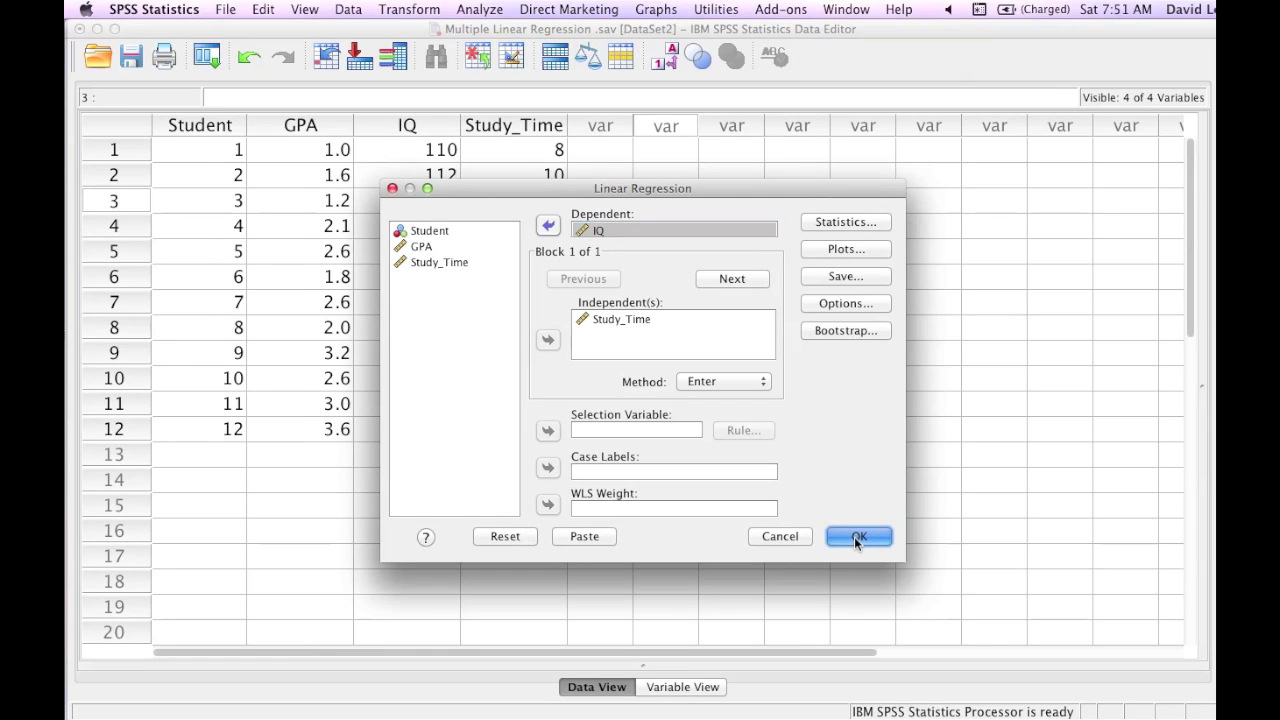